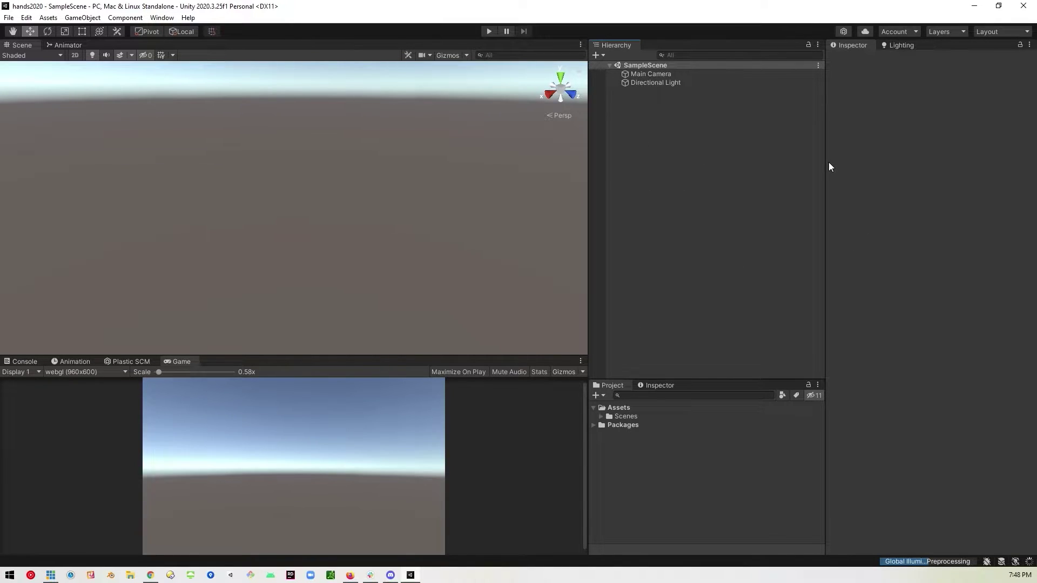
Show My Assets in the Package Manager and filter the list by 'frame'
{"action": "left_click", "coordinate": [161, 22]}
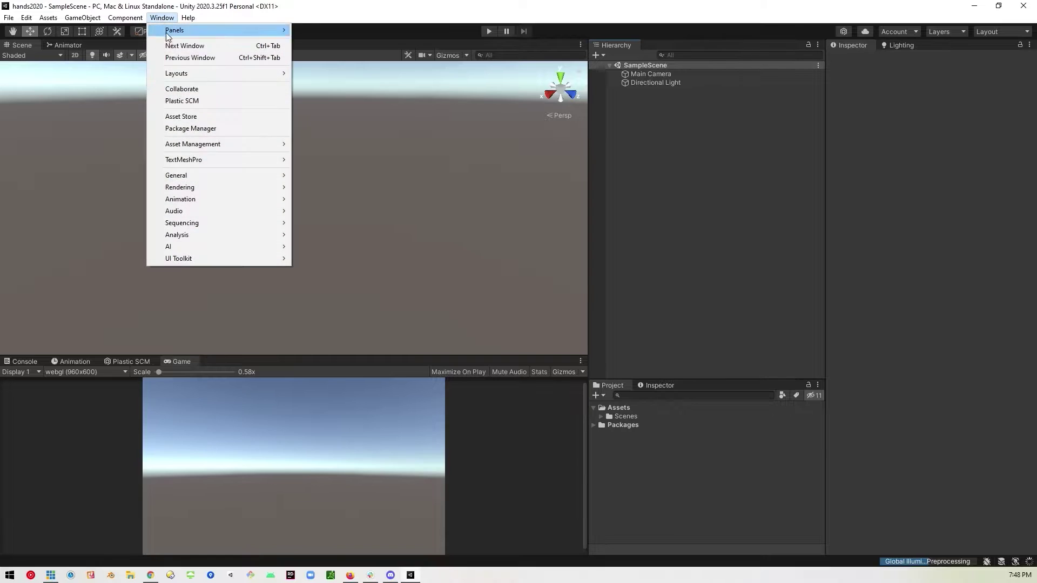
{"action": "left_click", "coordinate": [193, 131]}
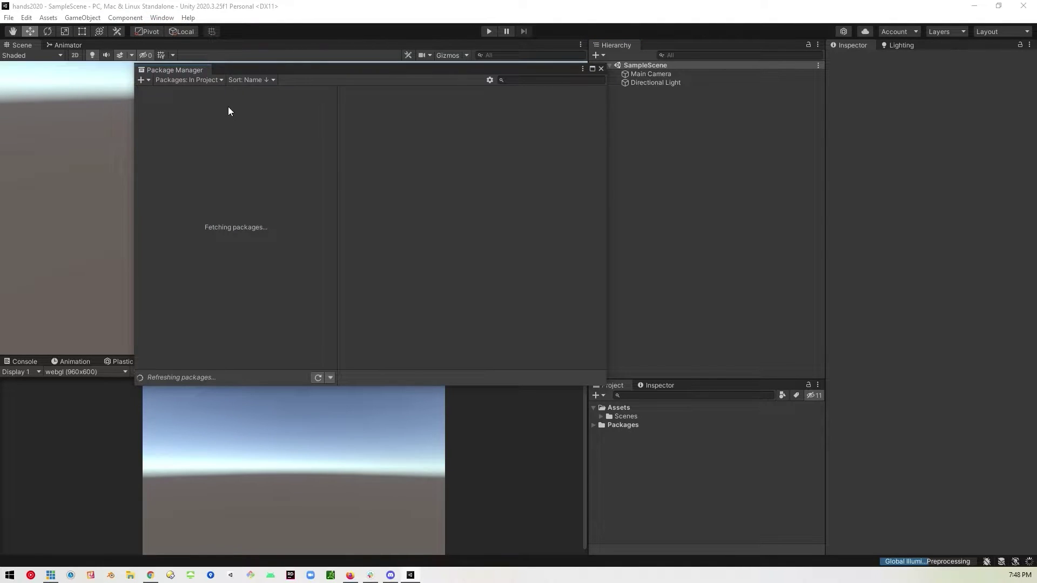
{"action": "left_click", "coordinate": [193, 81]}
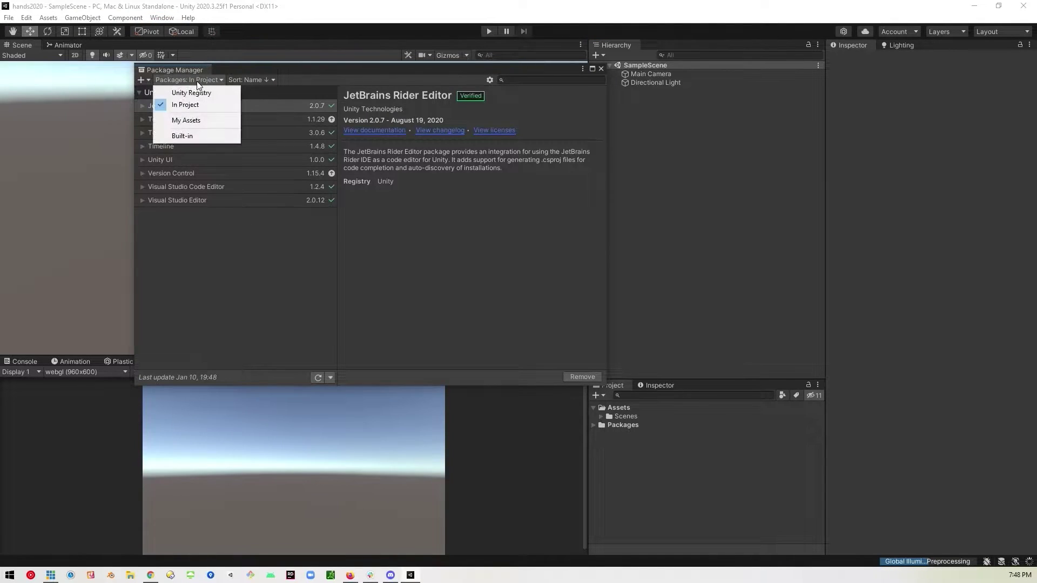
{"action": "left_click", "coordinate": [189, 120]}
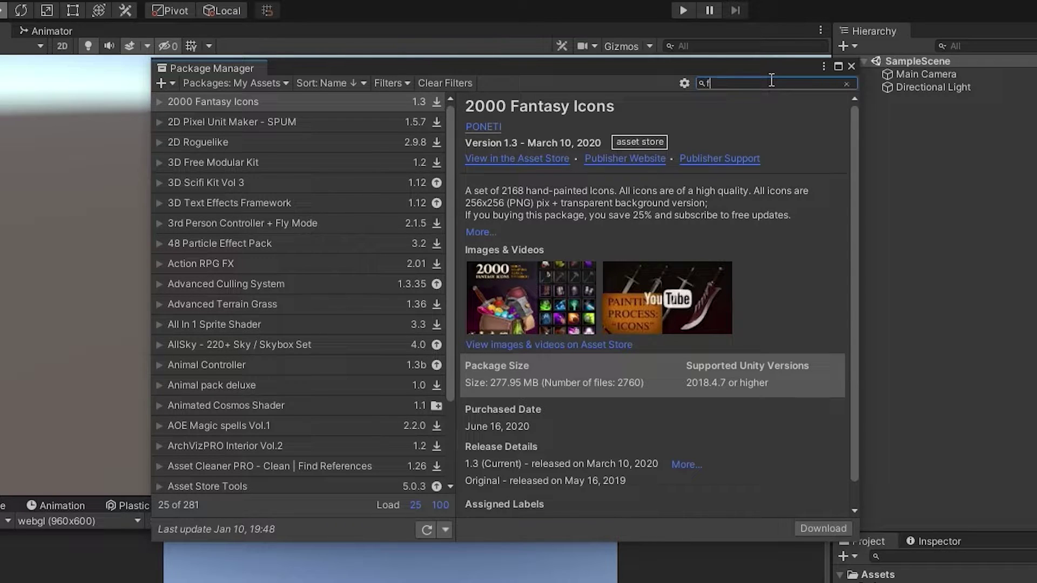
{"action": "type", "text": "rame"}
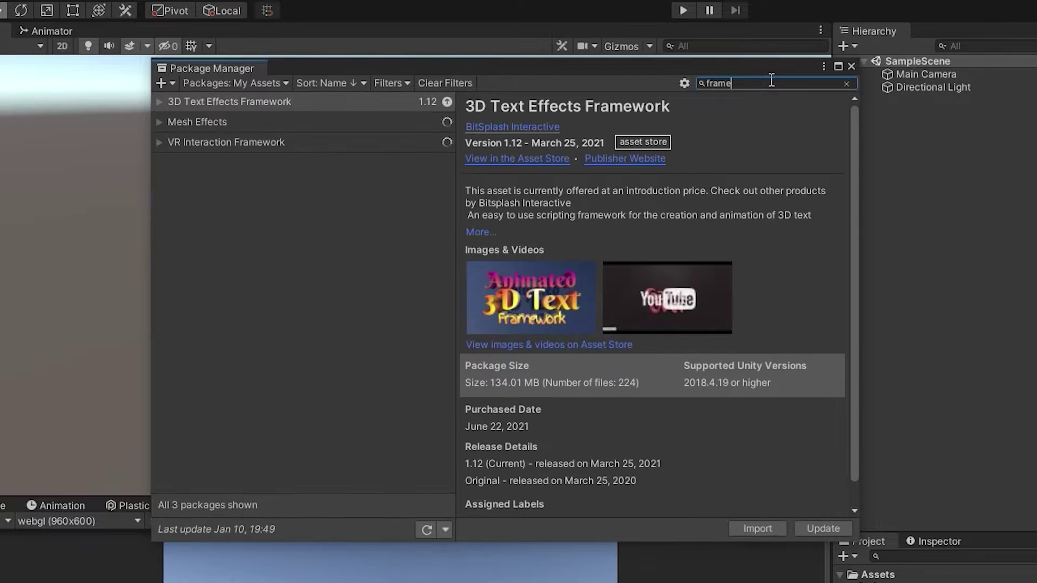
Import all VR Interaction Framework files, accepting settings and dependencies but declining new input backends
{"action": "left_click", "coordinate": [251, 150]}
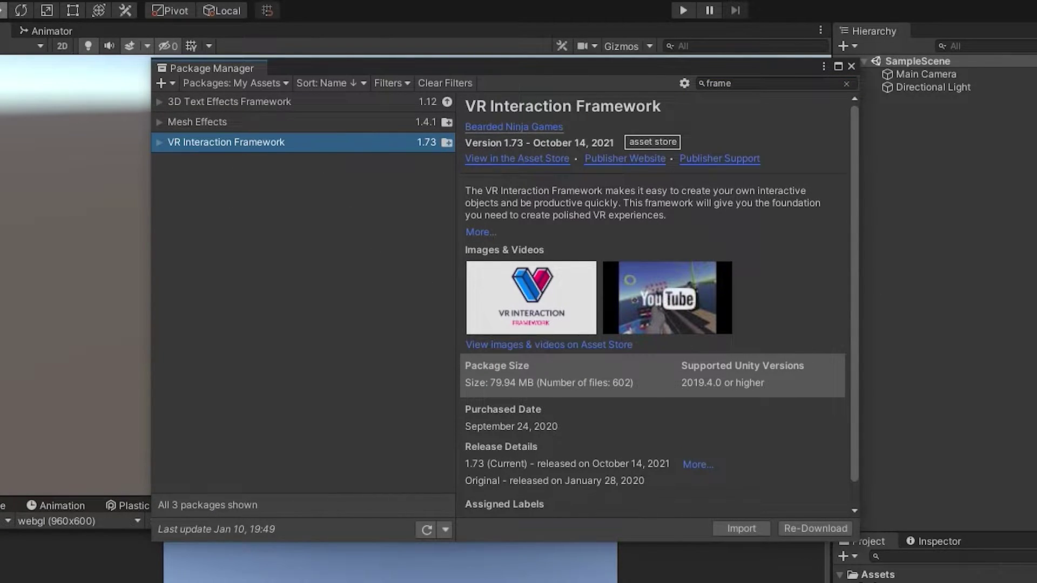
{"action": "left_click", "coordinate": [741, 529]}
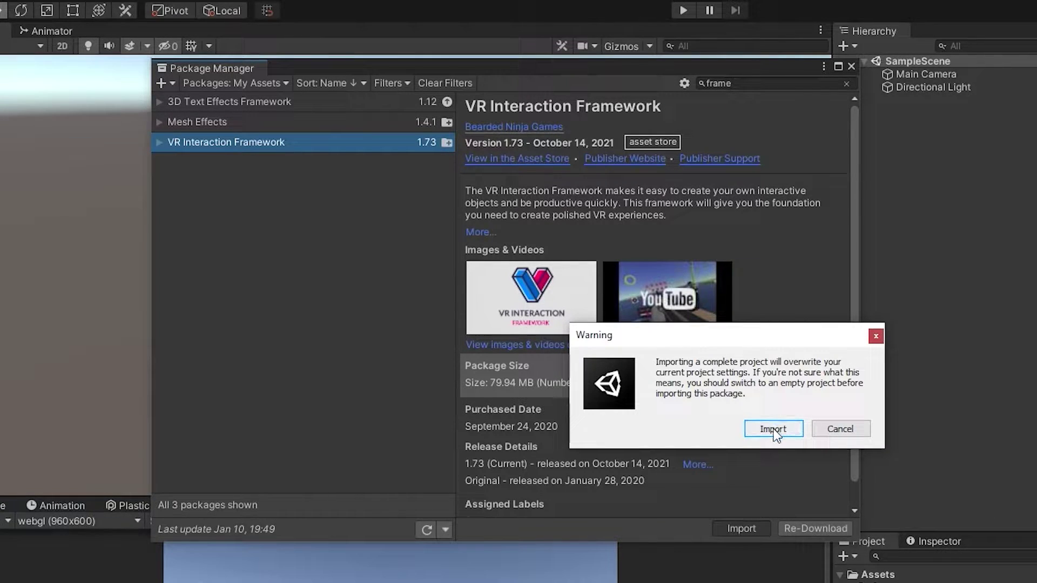
{"action": "left_click", "coordinate": [774, 429]}
{"action": "left_click", "coordinate": [714, 432]}
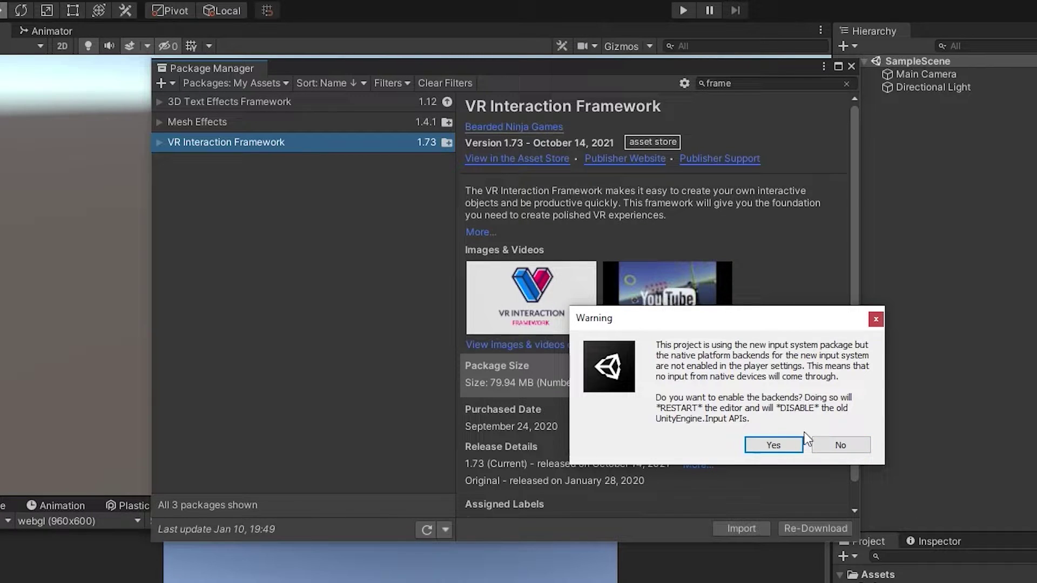
{"action": "left_click", "coordinate": [858, 446]}
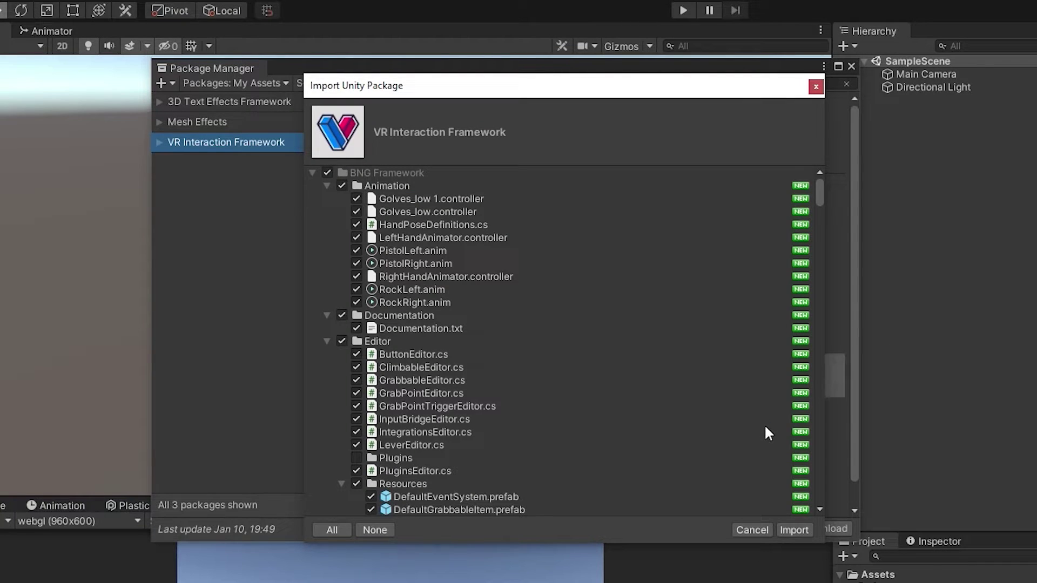
{"action": "left_click", "coordinate": [794, 530]}
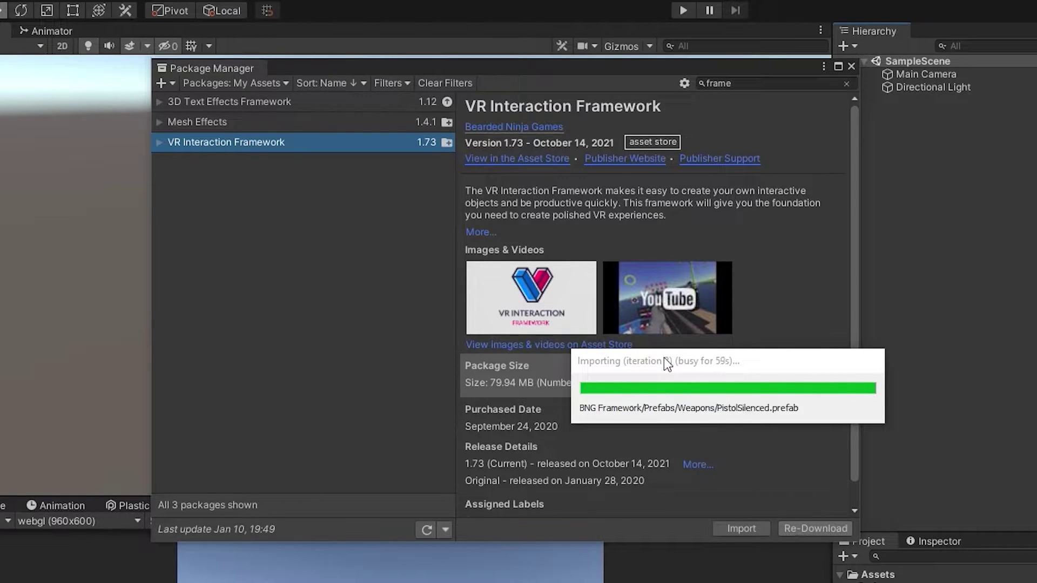
Import all Oculus Integration files, enabling OVRPlugin 1.67.0 with the OpenXR backend
{"action": "left_click", "coordinate": [767, 81]}
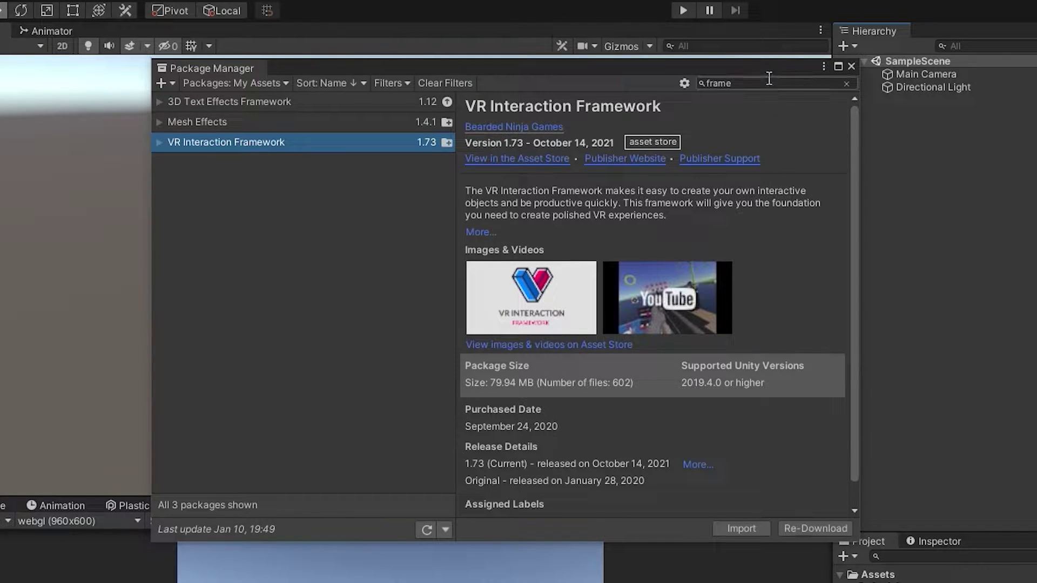
{"action": "type", "text": "oculus"}
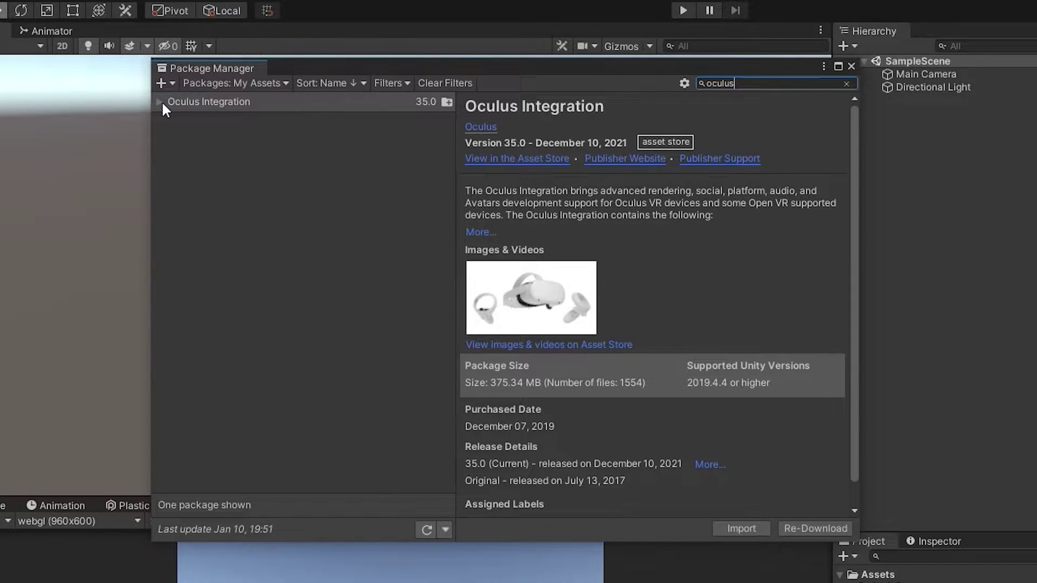
{"action": "left_click", "coordinate": [204, 101]}
{"action": "left_click", "coordinate": [717, 522]}
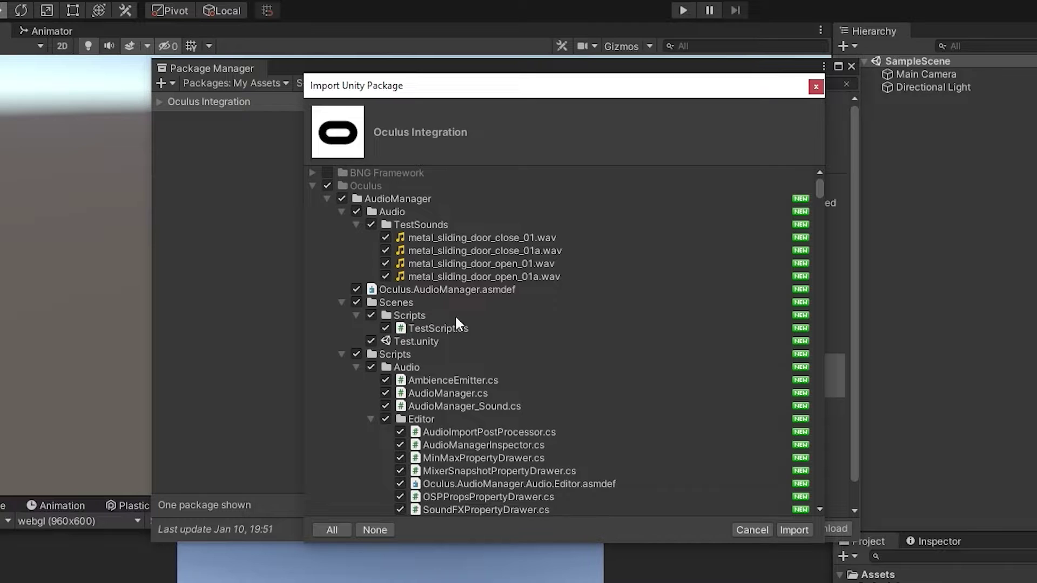
{"action": "left_click", "coordinate": [798, 530]}
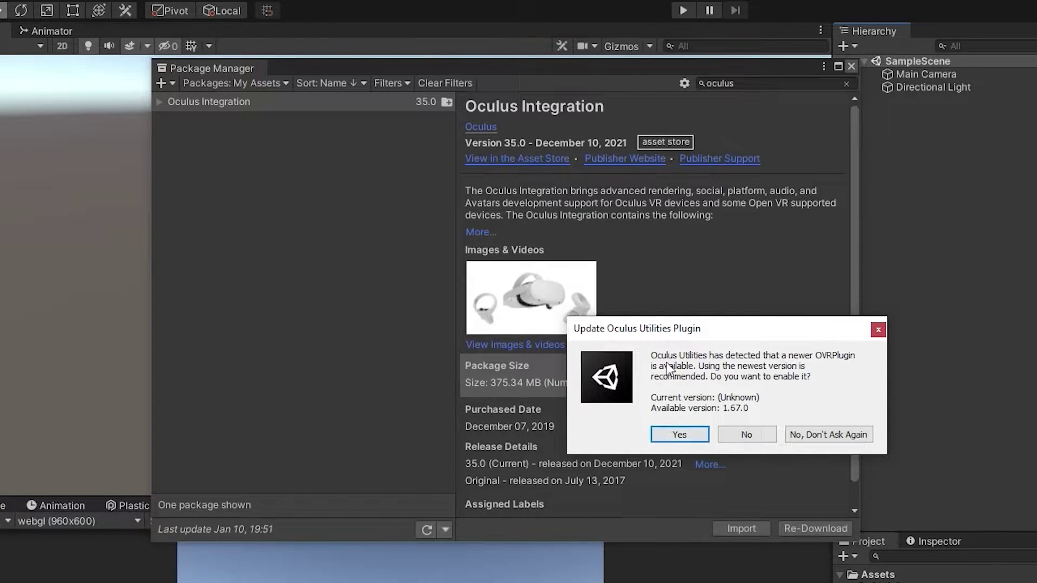
{"action": "left_click", "coordinate": [681, 434]}
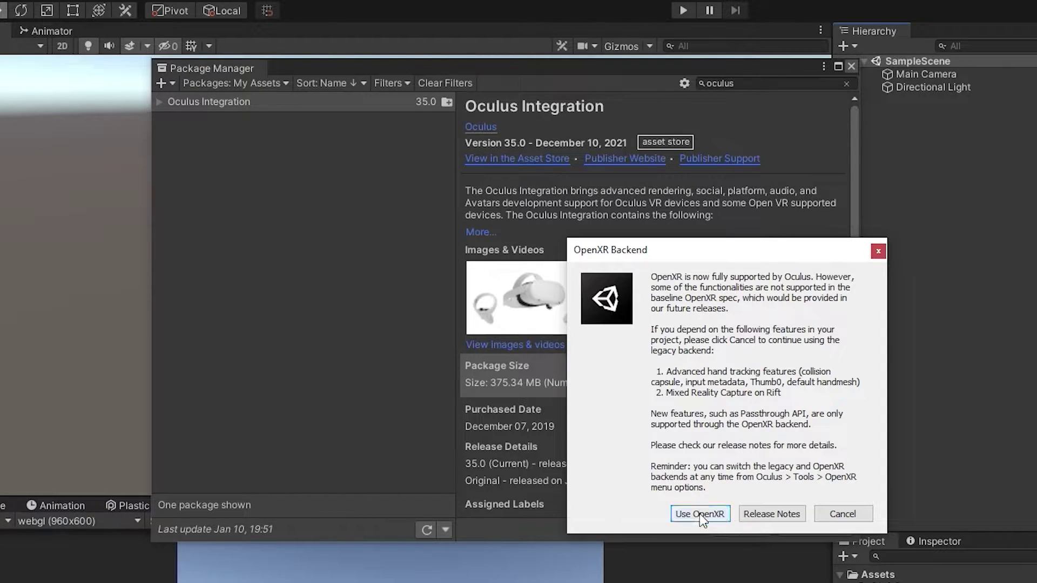
{"action": "left_click", "coordinate": [699, 514]}
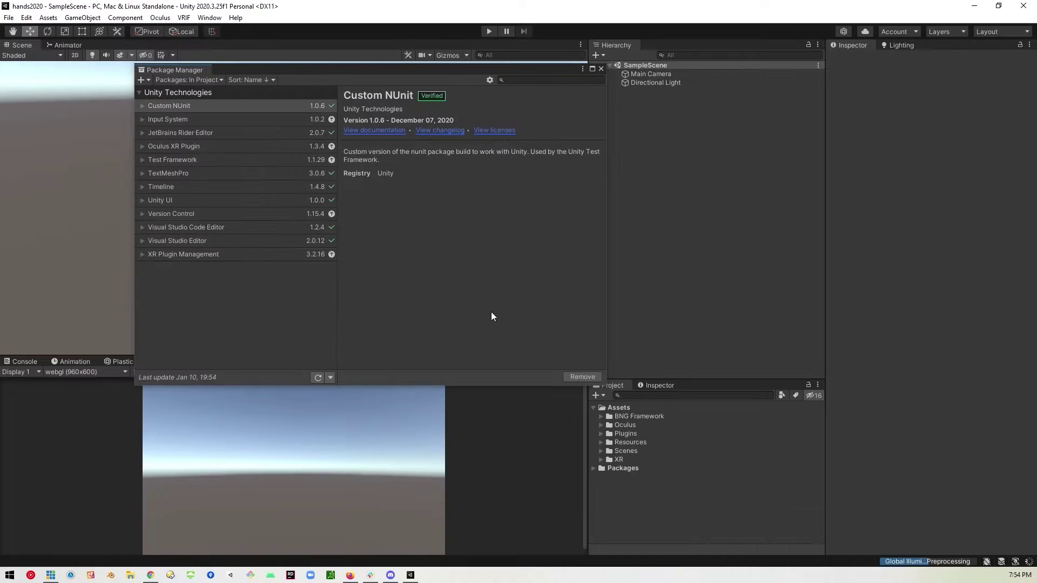
Tick Oculus under XR Plug-in Management for PC, Mac & Linux Standalone, after reviewing the Android tab
{"action": "left_click", "coordinate": [601, 68]}
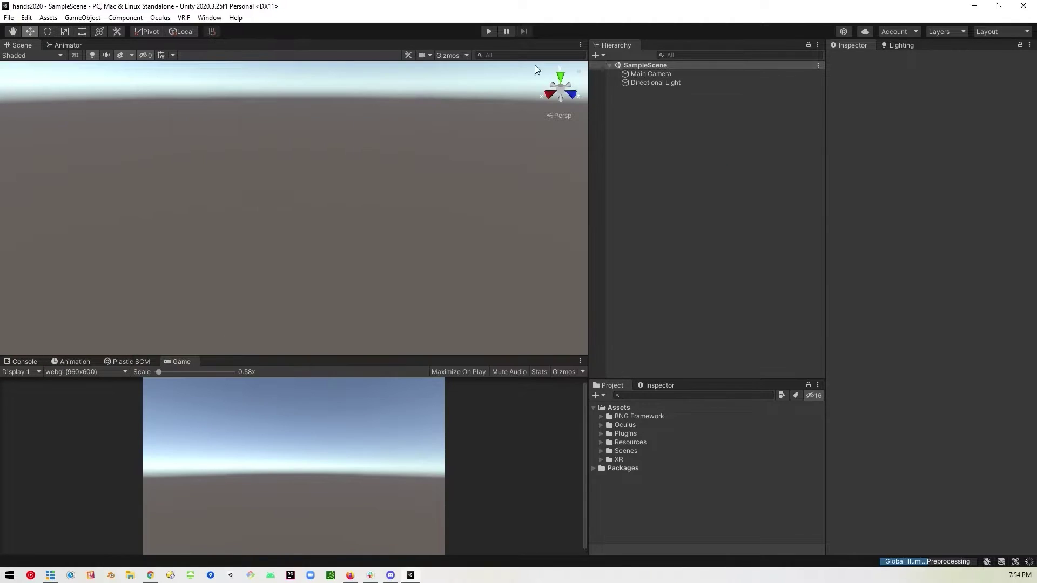
{"action": "left_click", "coordinate": [27, 18]}
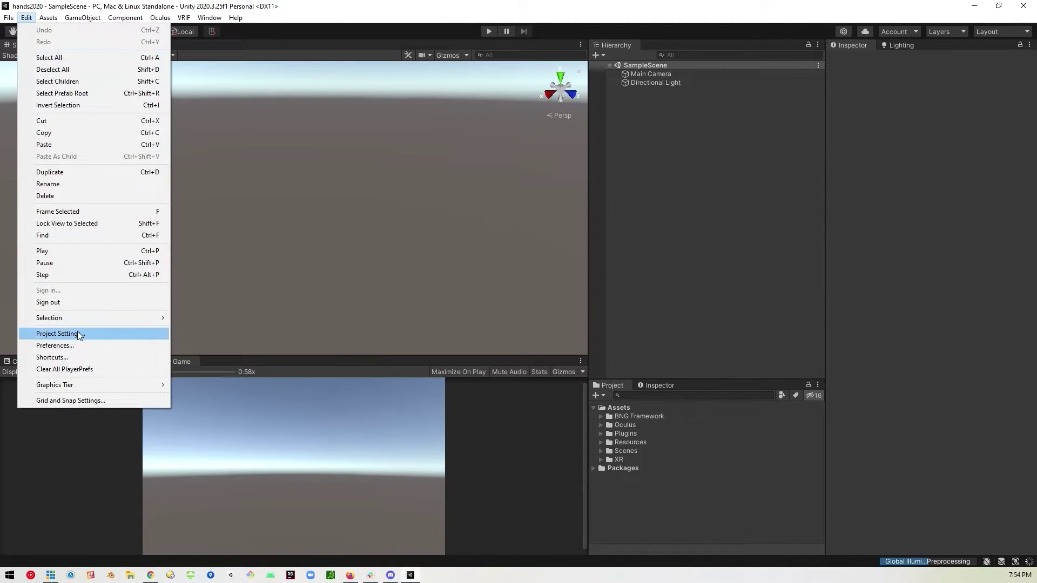
{"action": "left_click", "coordinate": [64, 333]}
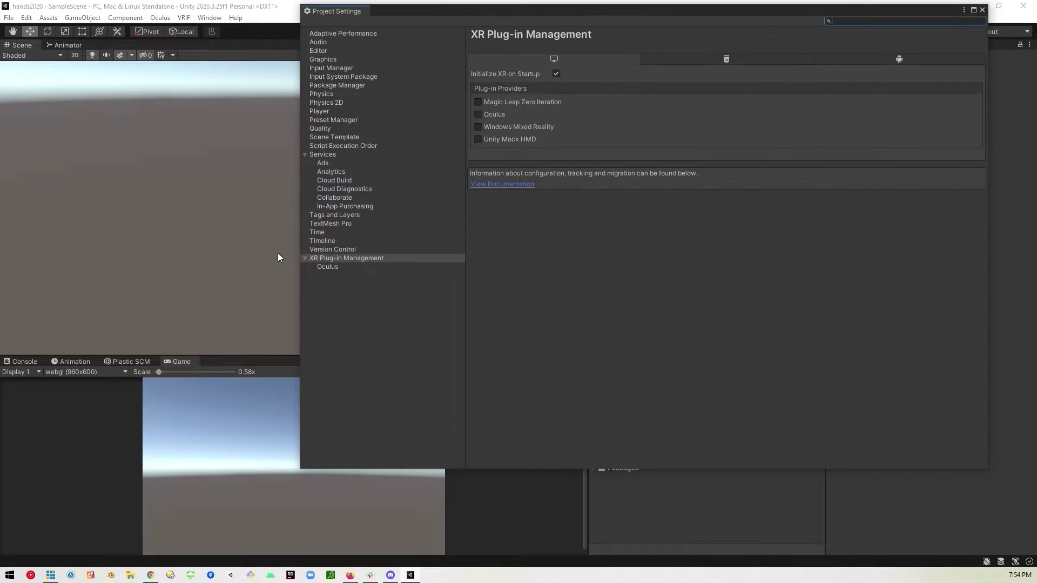
{"action": "left_click", "coordinate": [477, 115]}
{"action": "left_click", "coordinate": [868, 61]}
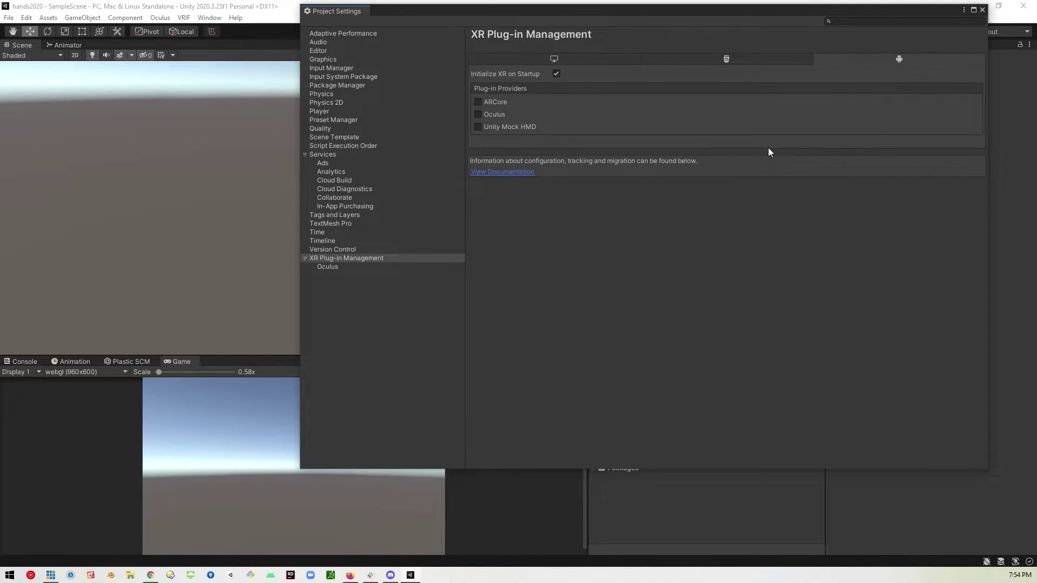
{"action": "left_click", "coordinate": [561, 60]}
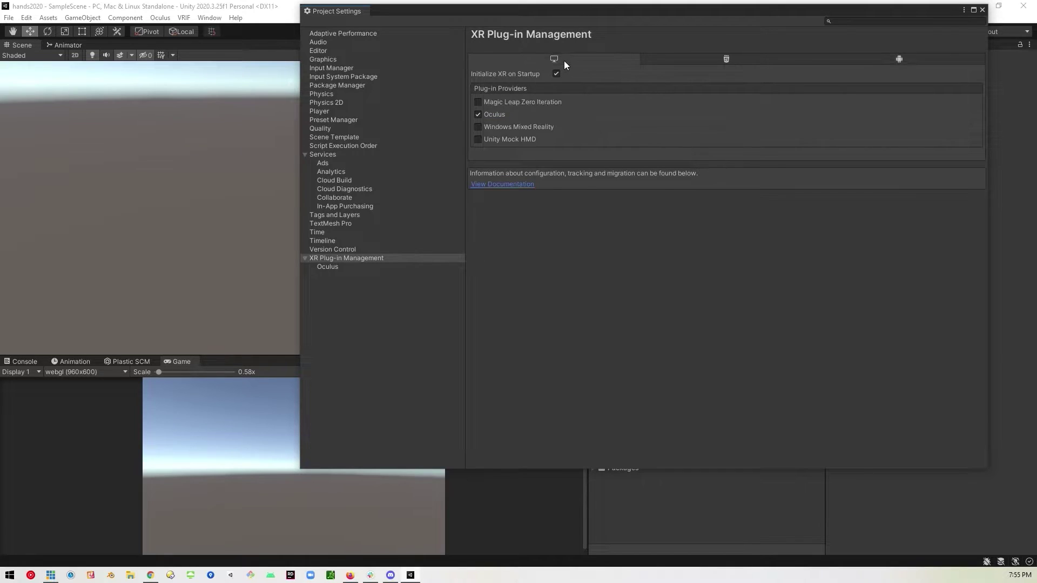
{"action": "left_click", "coordinate": [982, 10]}
Update the Oculus XR Plugin from 1.3.4 to the verified 1.11.2 via the Unity Registry
{"action": "left_click", "coordinate": [219, 20]}
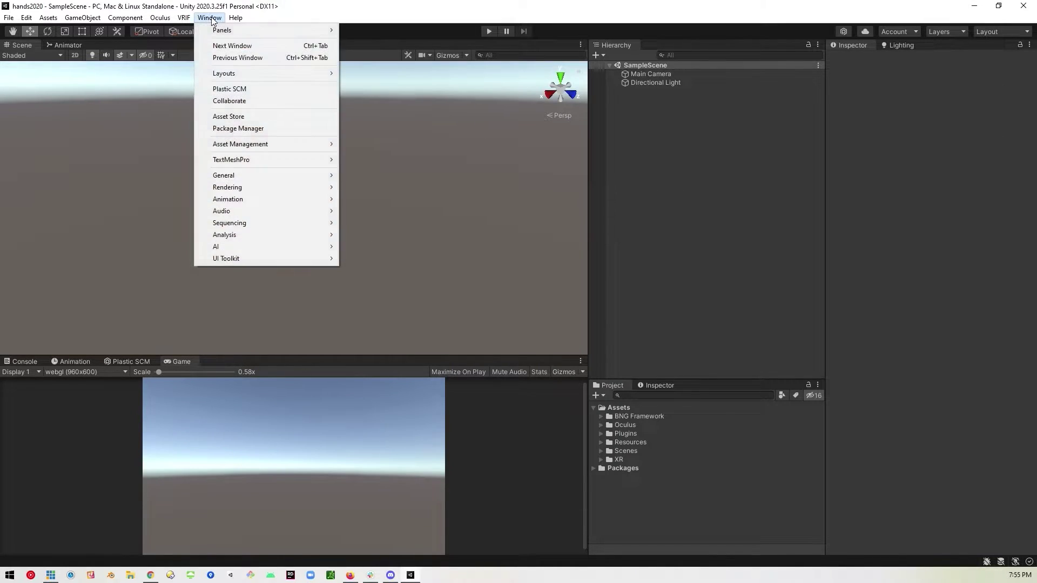
{"action": "left_click", "coordinate": [226, 130]}
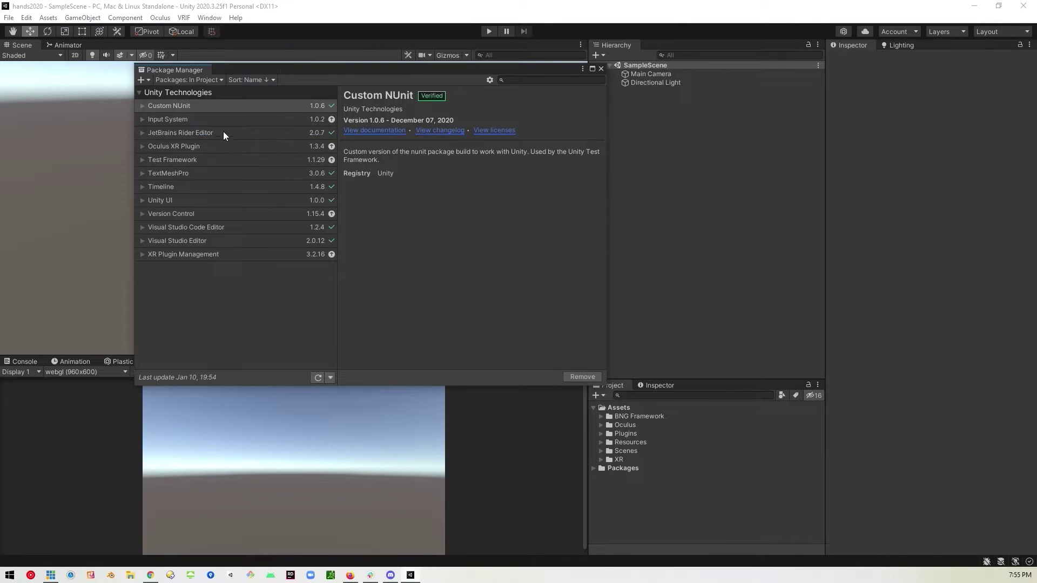
{"action": "left_click", "coordinate": [189, 80]}
{"action": "left_click", "coordinate": [193, 91]}
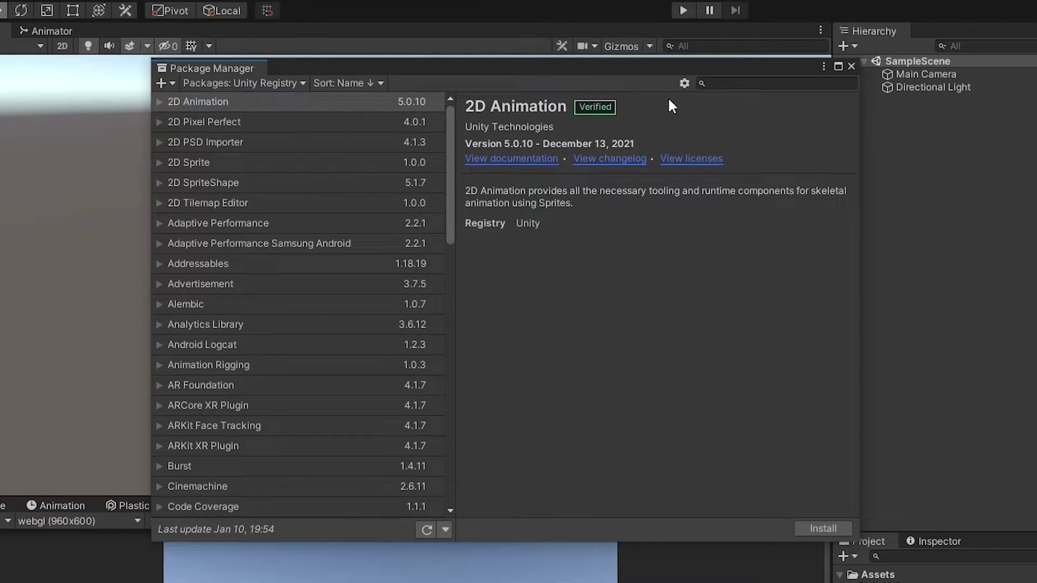
{"action": "left_click", "coordinate": [745, 83]}
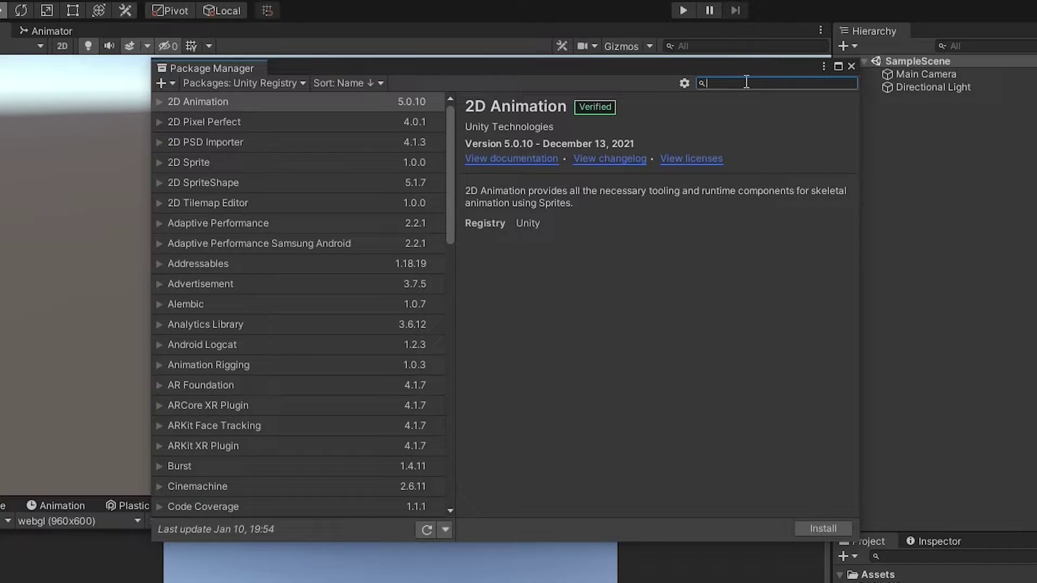
{"action": "type", "text": "oculus"}
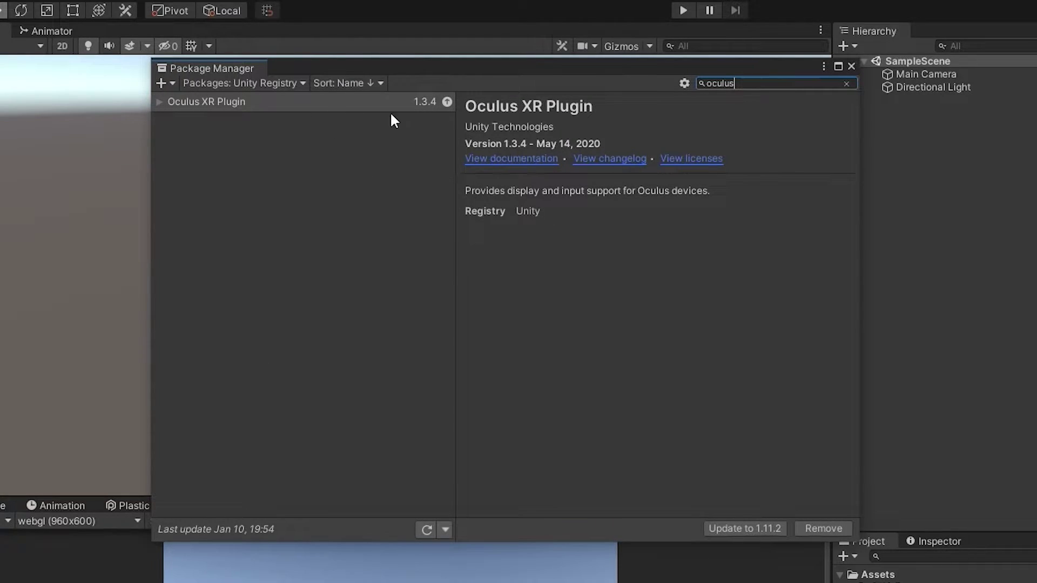
{"action": "left_click", "coordinate": [159, 102]}
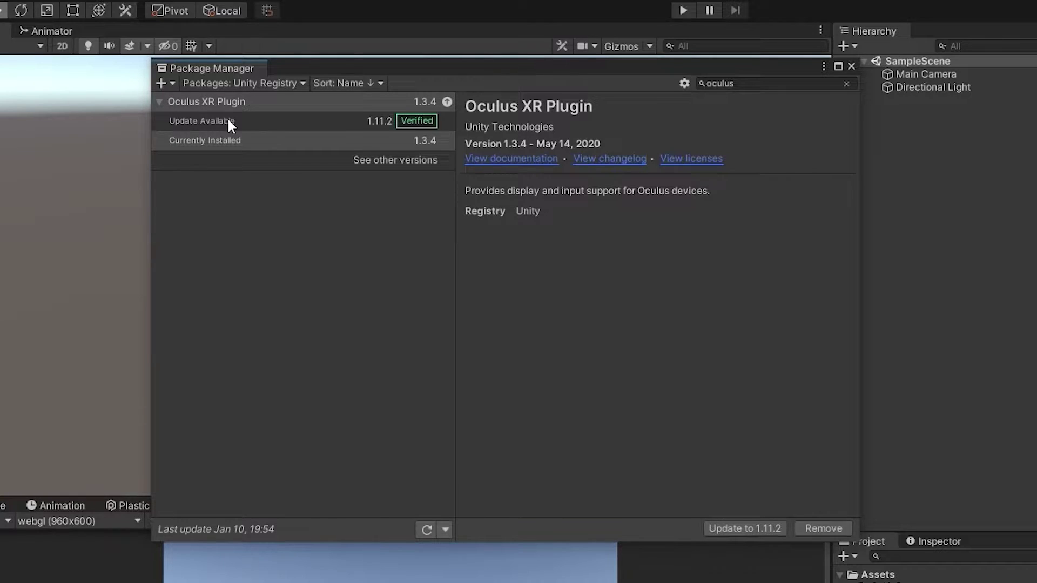
{"action": "left_click", "coordinate": [268, 124]}
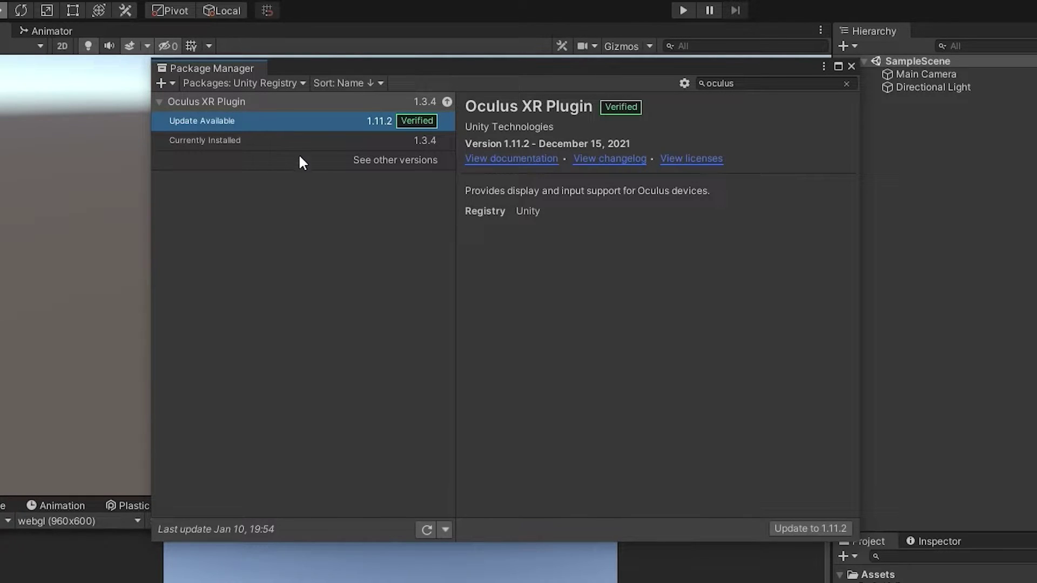
{"action": "left_click", "coordinate": [792, 529]}
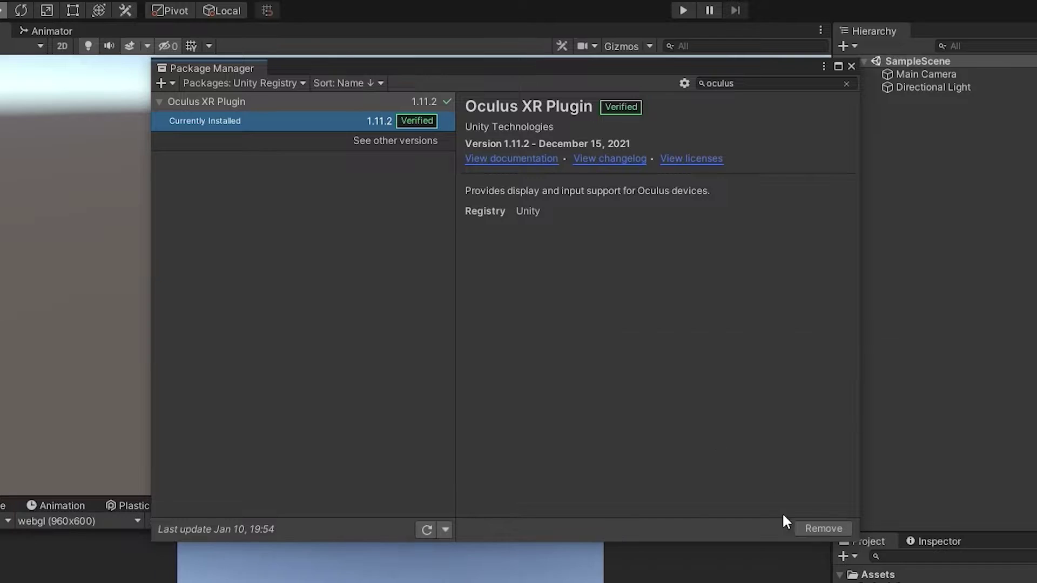
{"action": "left_click", "coordinate": [162, 102]}
Change OculusProjectConfig's Hand Tracking Support from Controllers Only to Hands Only
{"action": "left_click", "coordinate": [851, 65]}
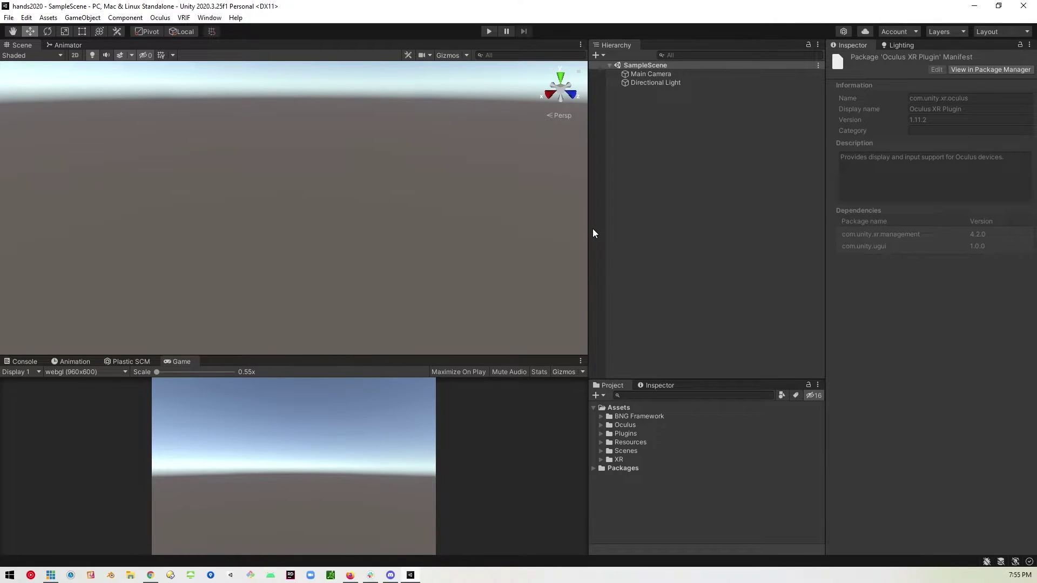
{"action": "left_click", "coordinate": [649, 226]}
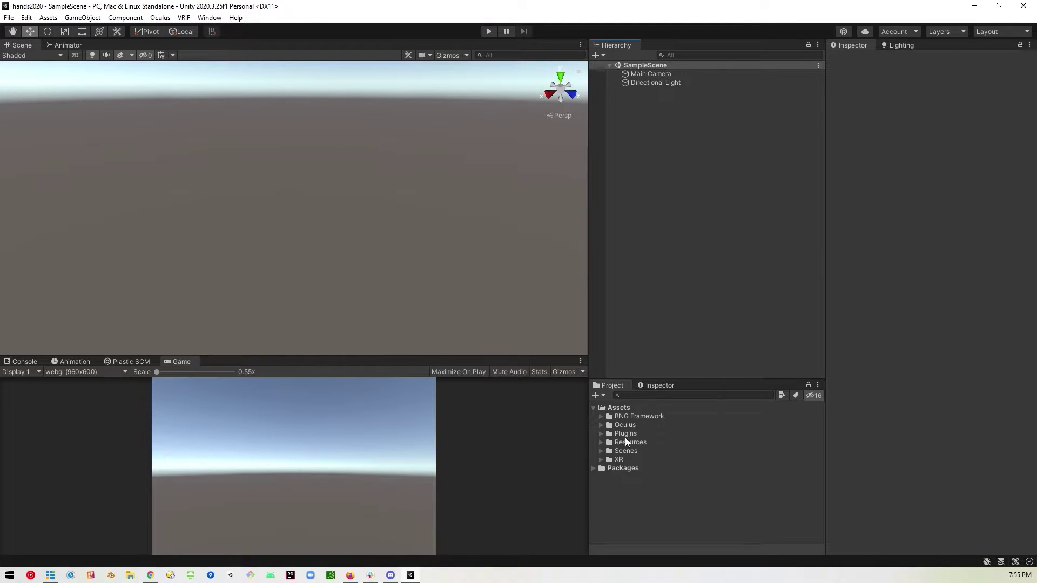
{"action": "left_click", "coordinate": [601, 425]}
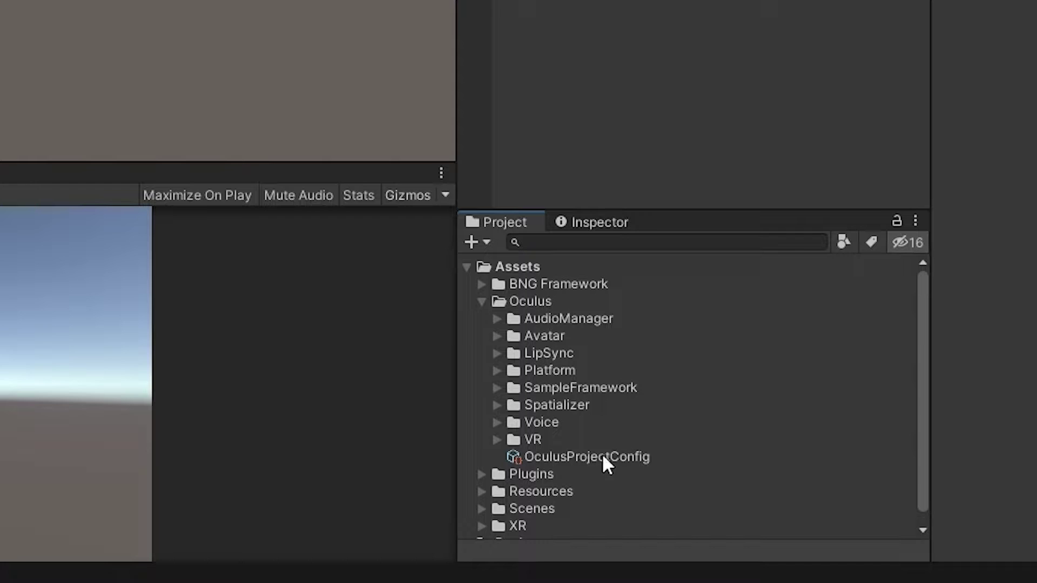
{"action": "left_click", "coordinate": [599, 457]}
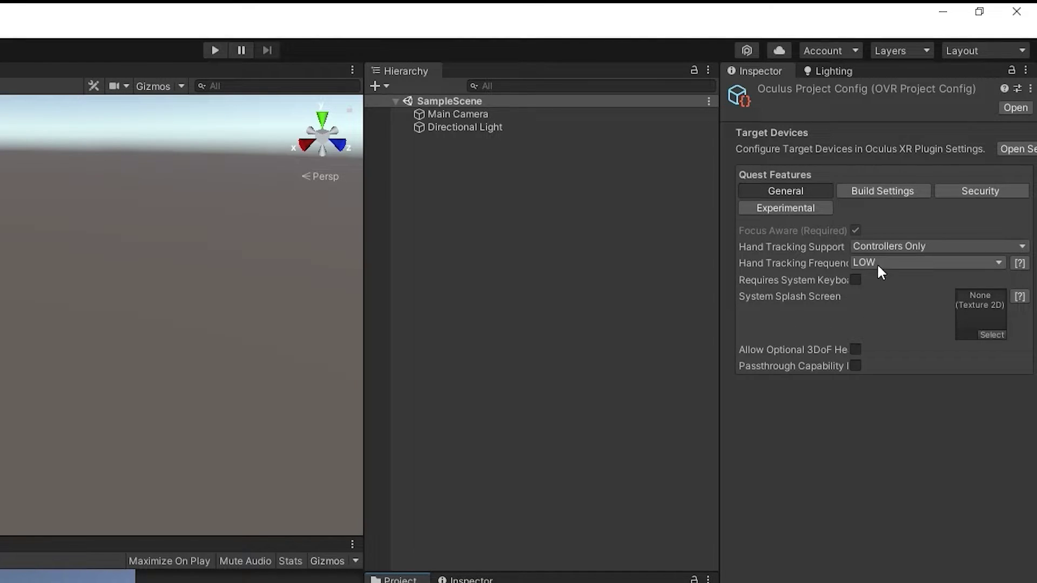
{"action": "left_click", "coordinate": [962, 247]}
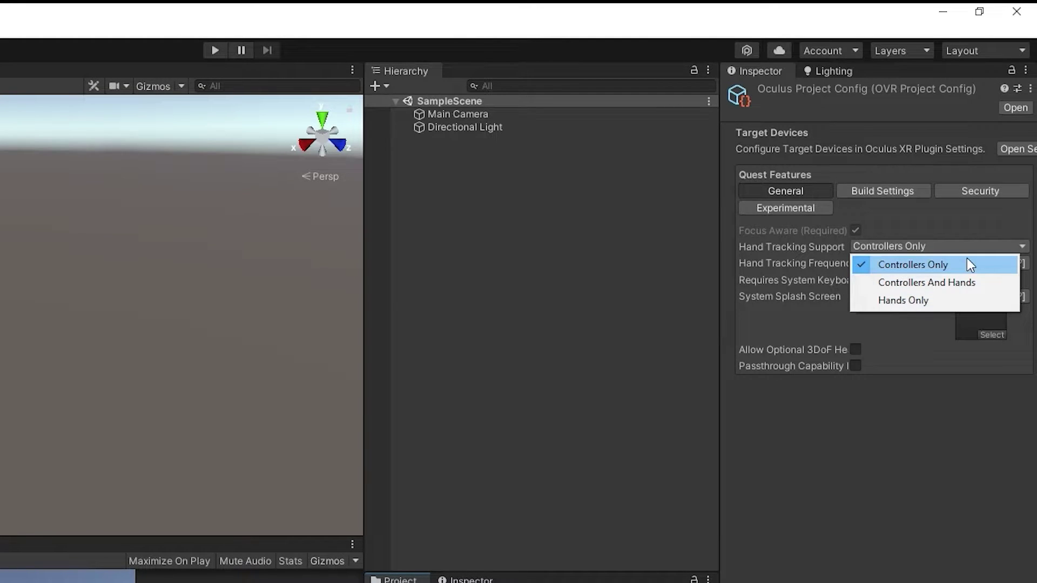
{"action": "left_click", "coordinate": [961, 301]}
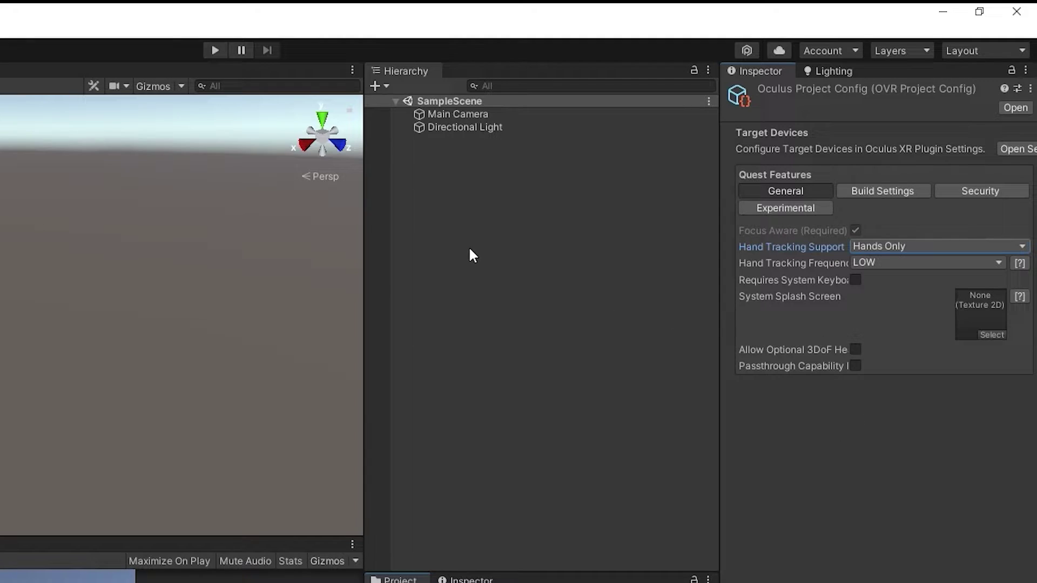
{"action": "left_click", "coordinate": [511, 218]}
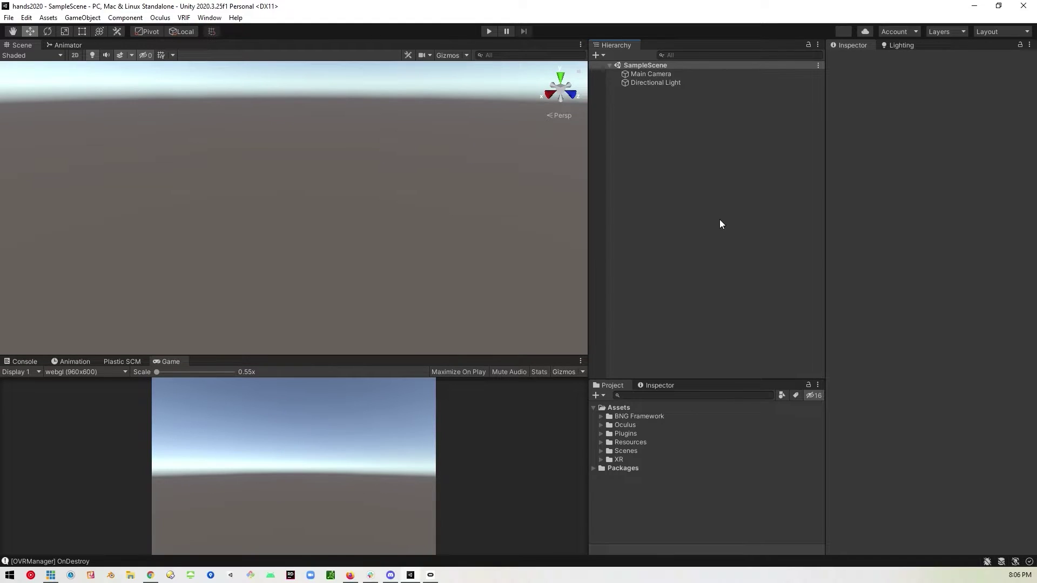
Create a 3D Plane and assign GridDark to its Mesh Renderer's Element 0 material
{"action": "right_click", "coordinate": [658, 143]}
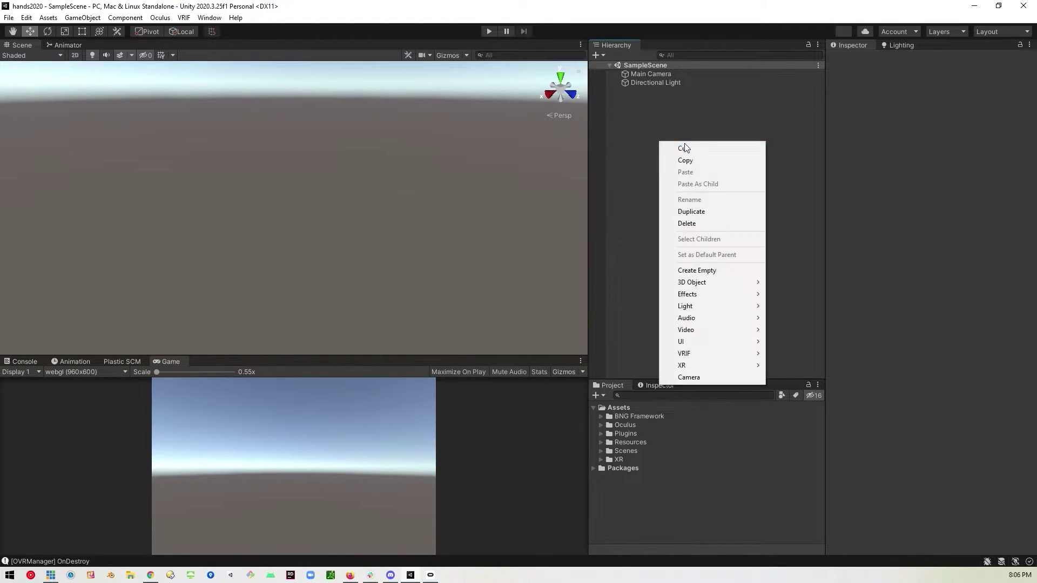
{"action": "mouse_move", "coordinate": [731, 282]}
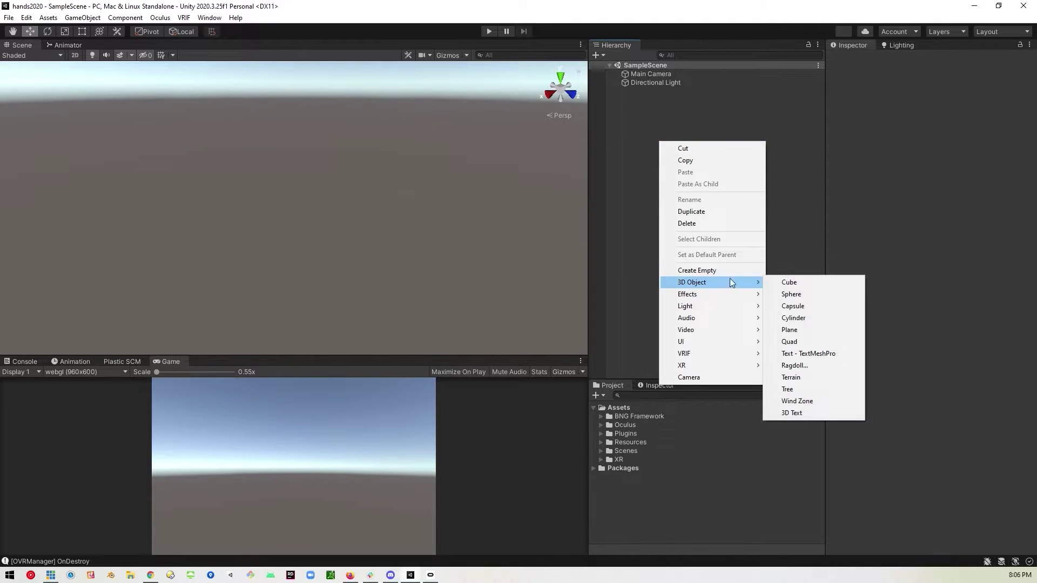
{"action": "left_click", "coordinate": [806, 330]}
{"action": "left_click", "coordinate": [665, 135]}
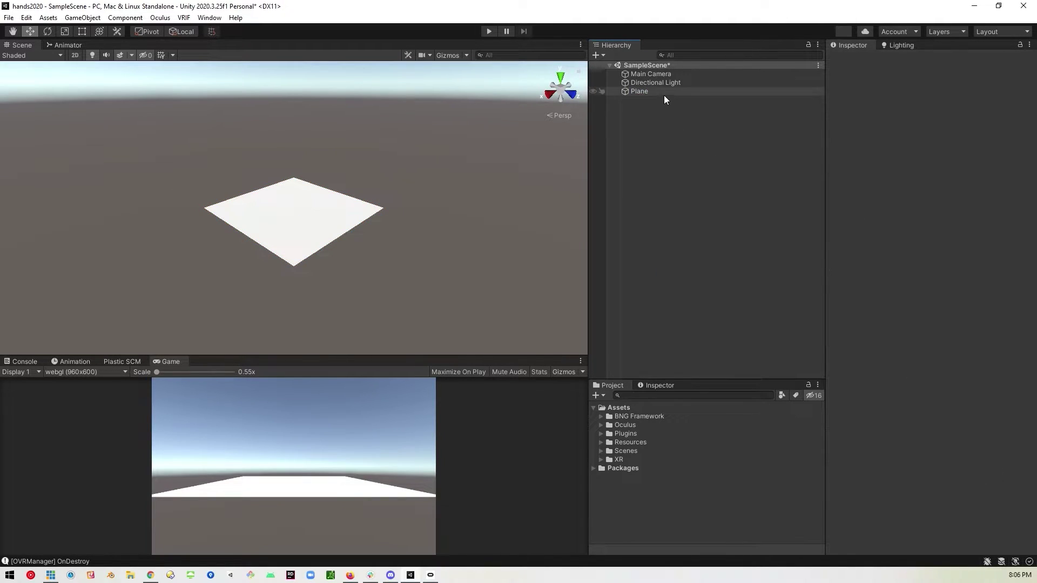
{"action": "left_click", "coordinate": [663, 91]}
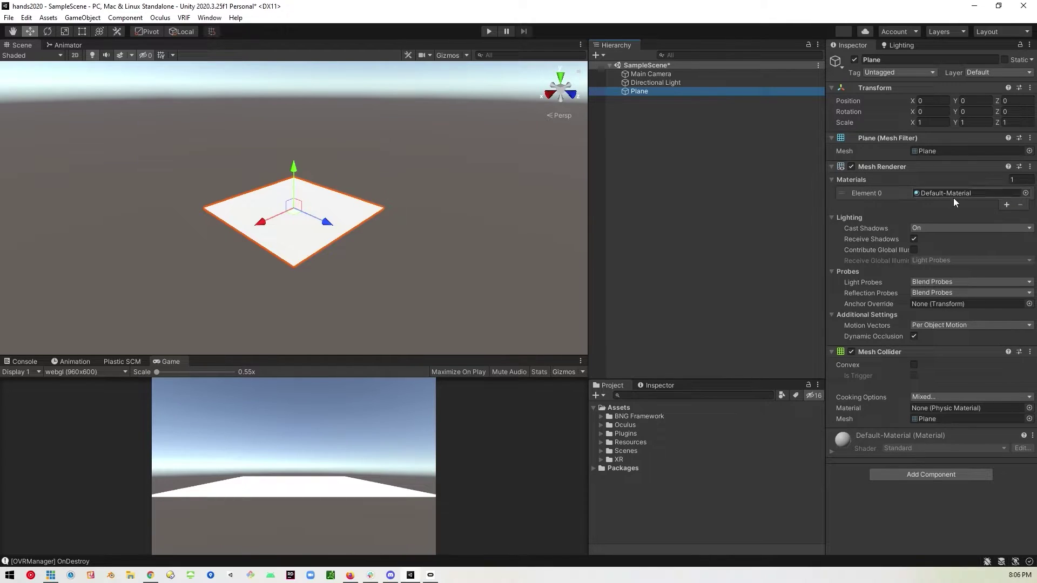
{"action": "left_click", "coordinate": [1025, 193]}
{"action": "type", "text": "grid"}
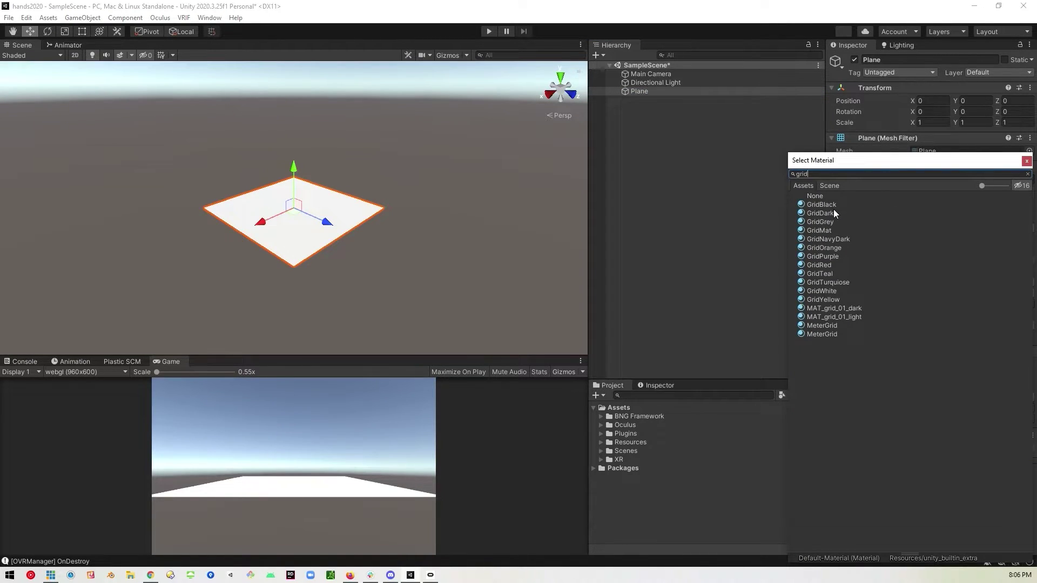
{"action": "double_click", "coordinate": [834, 211]}
{"action": "left_click", "coordinate": [687, 156]}
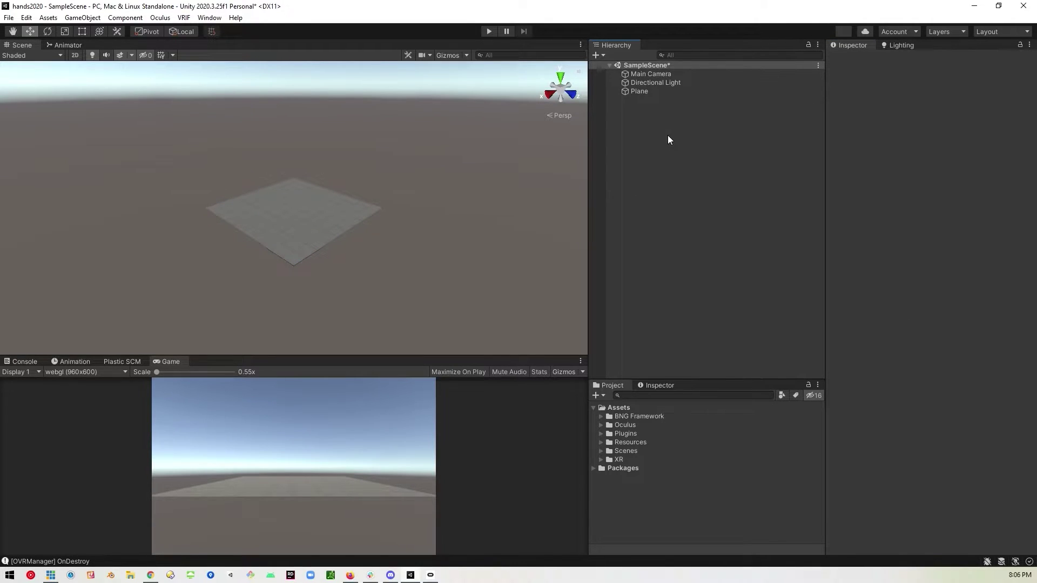
{"action": "right_click", "coordinate": [668, 140]}
Create an empty GameObject and name it OvrManager
{"action": "left_click", "coordinate": [735, 262]}
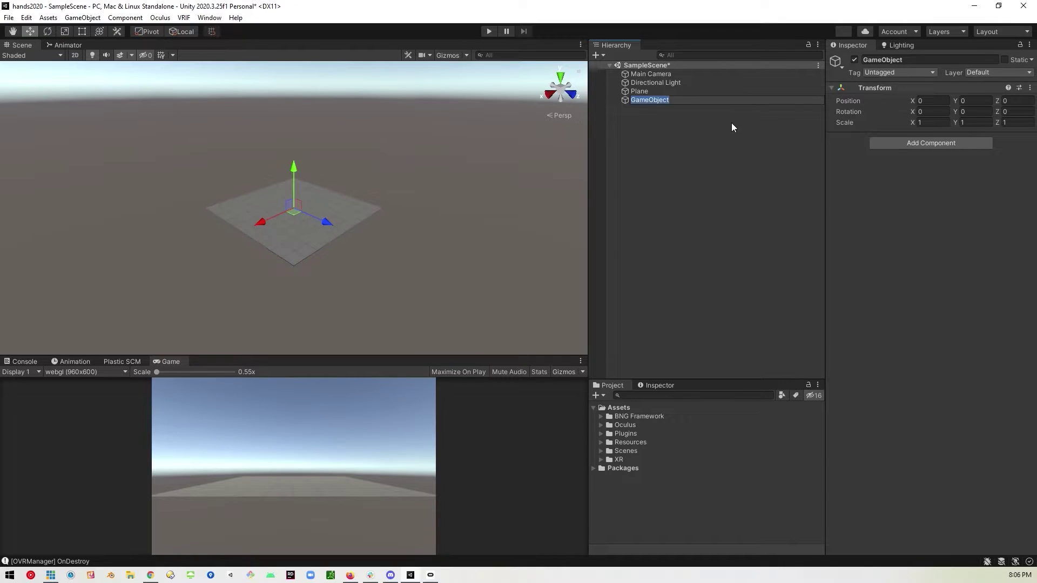
{"action": "type", "text": "OvrManager"}
{"action": "key", "text": "Return"}
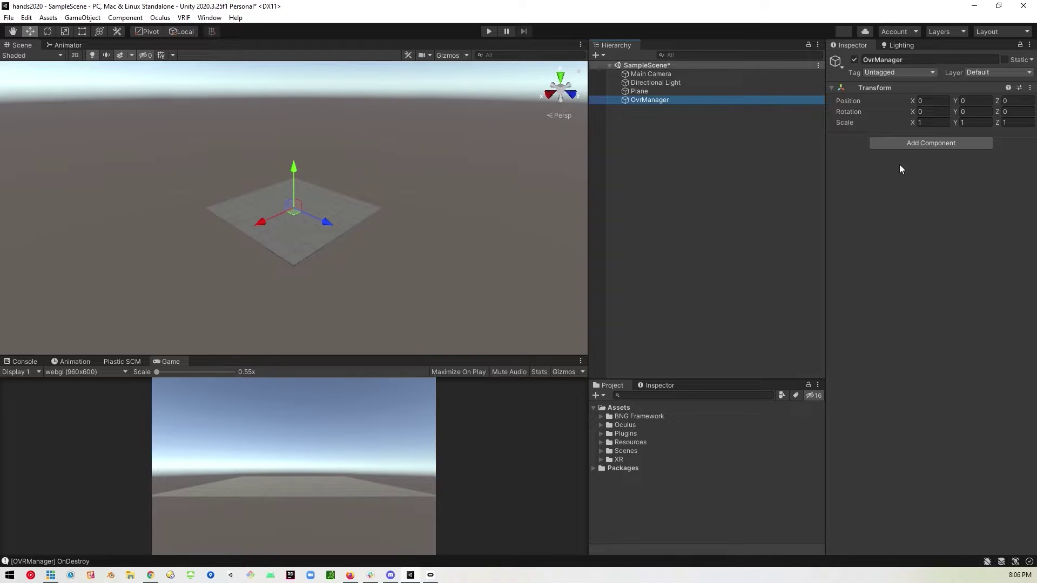
Add an OVR Manager component to OvrManager with Tracking Origin Type set to Floor Level
{"action": "left_click", "coordinate": [960, 144]}
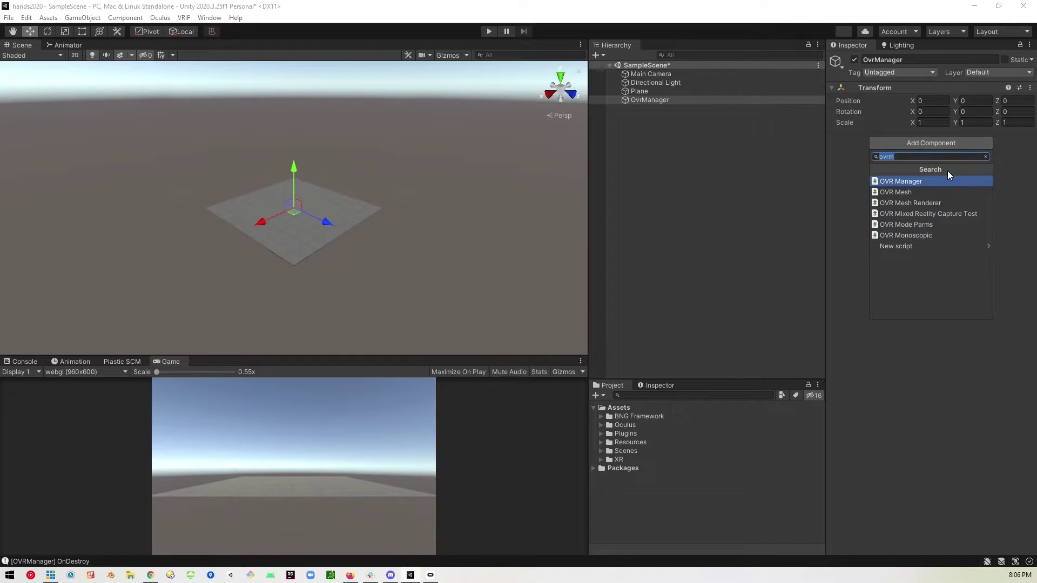
{"action": "type", "text": "ovr"}
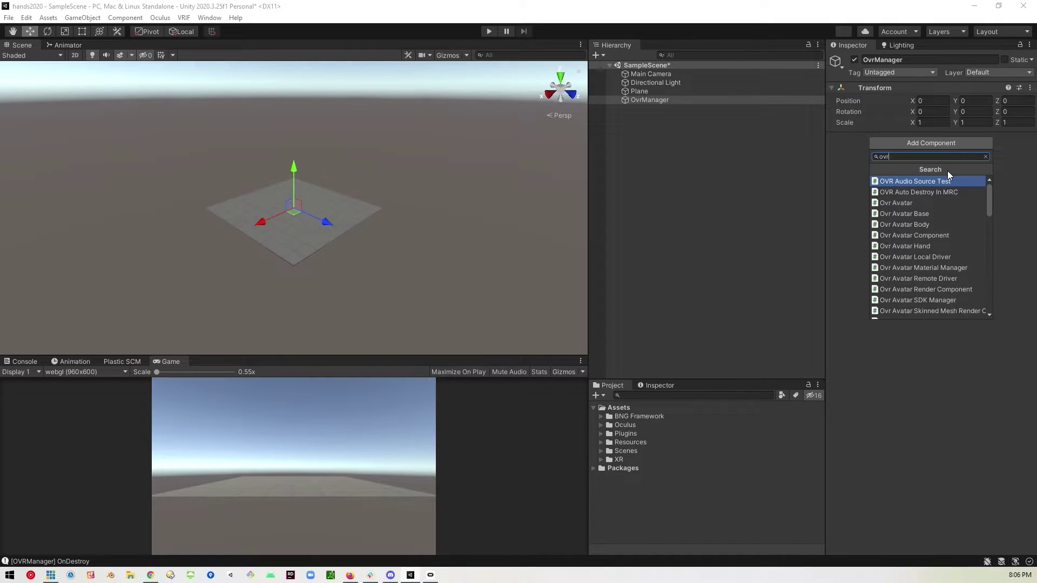
{"action": "type", "text": " man"}
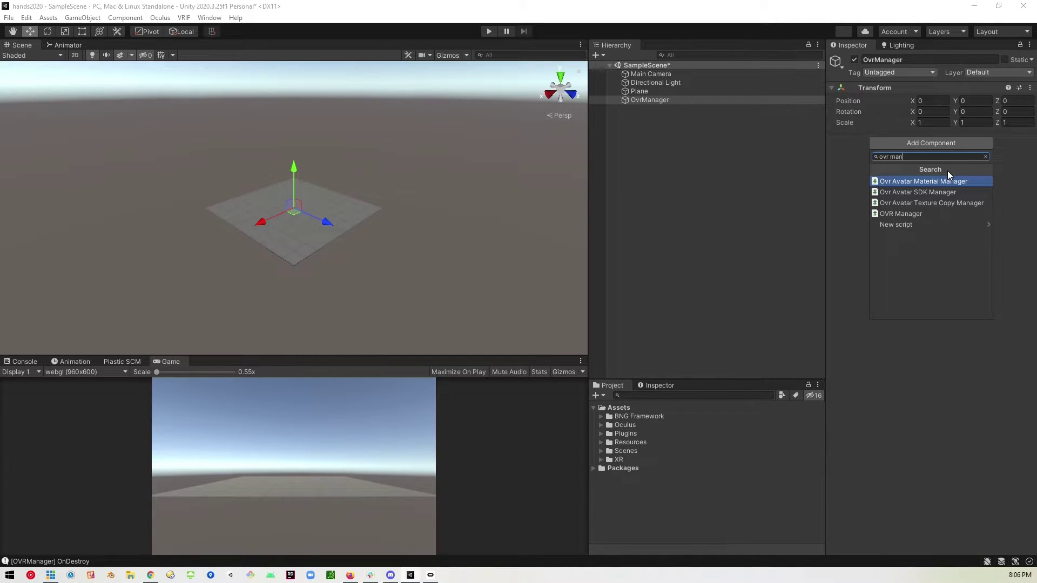
{"action": "left_click", "coordinate": [924, 214]}
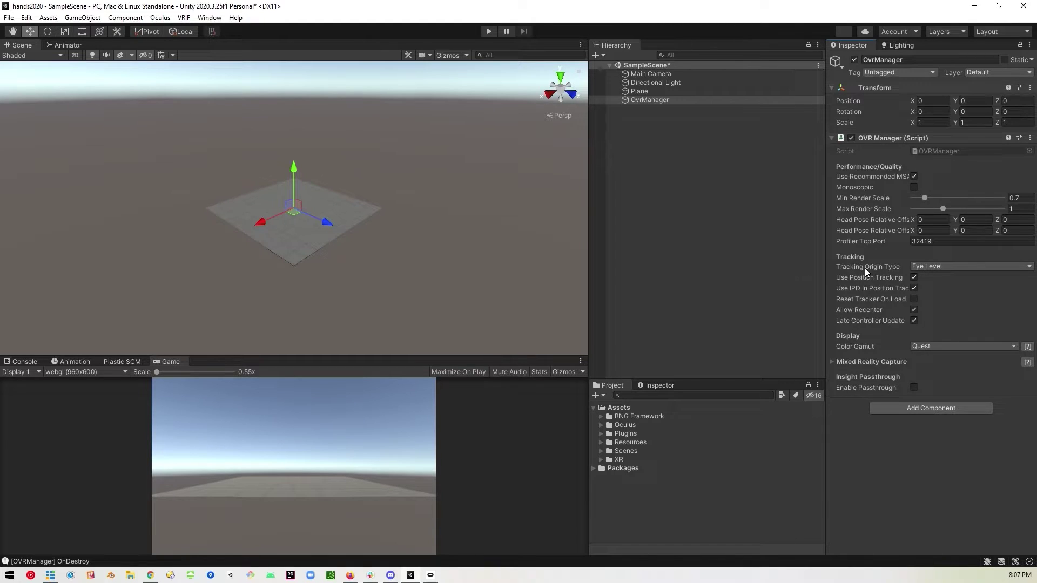
{"action": "left_click", "coordinate": [922, 268]}
{"action": "left_click", "coordinate": [954, 291]}
{"action": "left_click", "coordinate": [659, 126]}
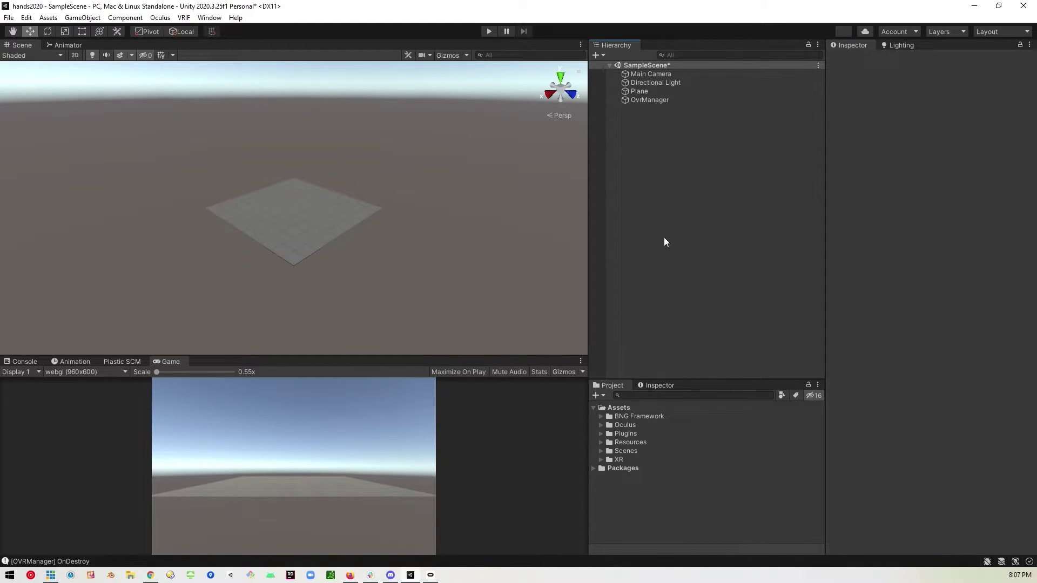
Search the project for 'xr rig' and drag the XR Rig prefab into the Hierarchy
{"action": "left_click", "coordinate": [695, 396]}
{"action": "type", "text": "xr ri"}
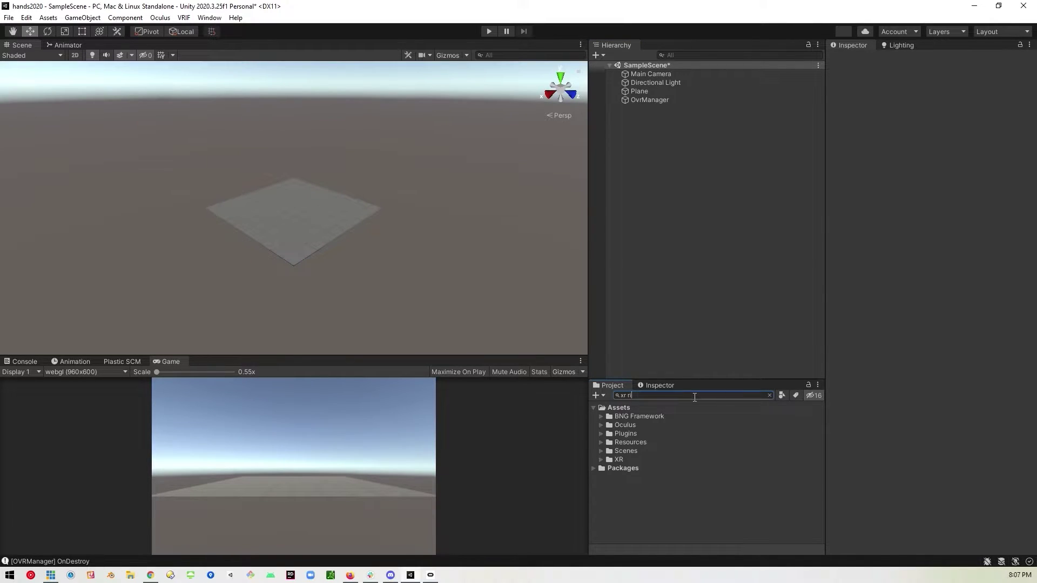
{"action": "type", "text": "g"}
{"action": "left_click_drag", "start_coordinate": [621, 419], "coordinate": [702, 235]}
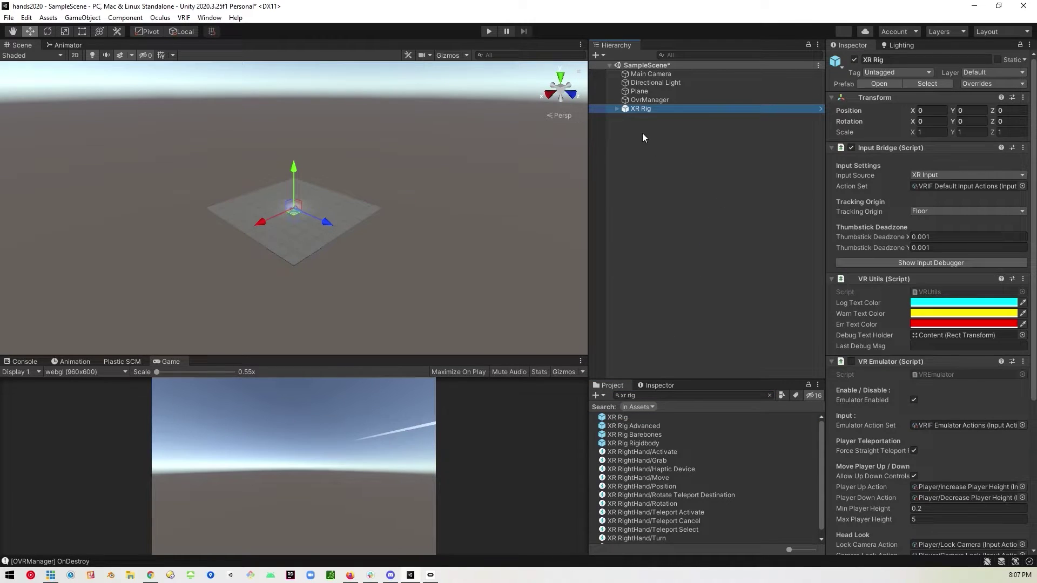
Expand XR Rig through PlayerController, CameraRig and TrackingSpace to both hand anchors
{"action": "left_click", "coordinate": [617, 109]}
{"action": "left_click", "coordinate": [625, 118]}
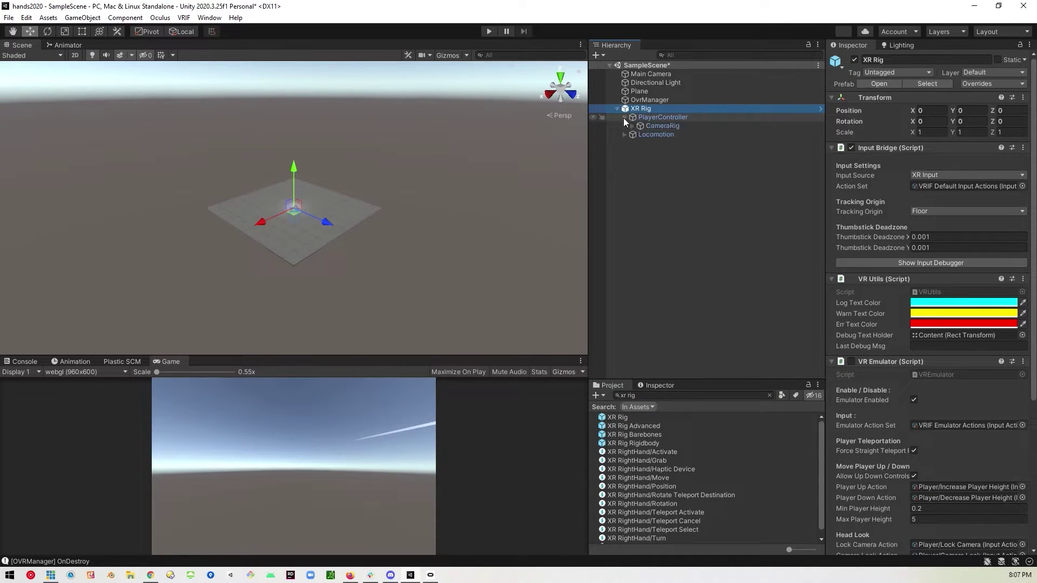
{"action": "left_click", "coordinate": [632, 126]}
{"action": "left_click", "coordinate": [640, 134]}
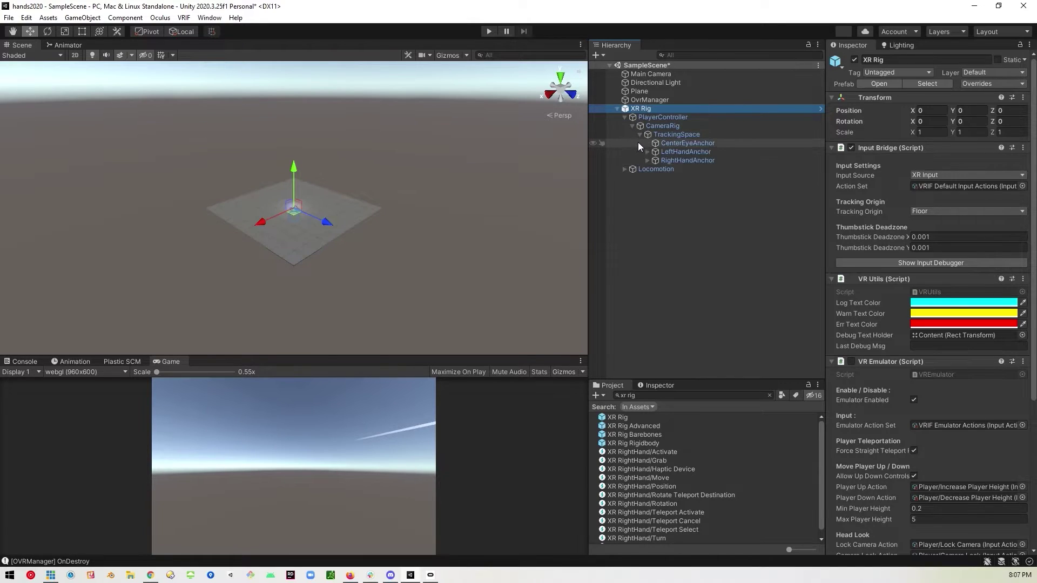
{"action": "left_click", "coordinate": [647, 152]}
{"action": "left_click", "coordinate": [648, 169]}
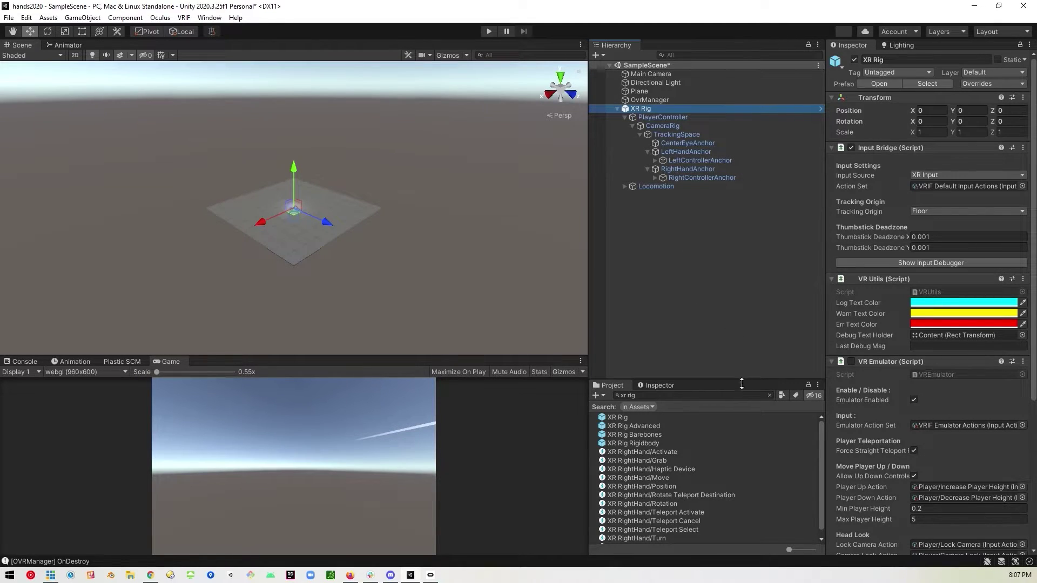
{"action": "left_click", "coordinate": [769, 395]}
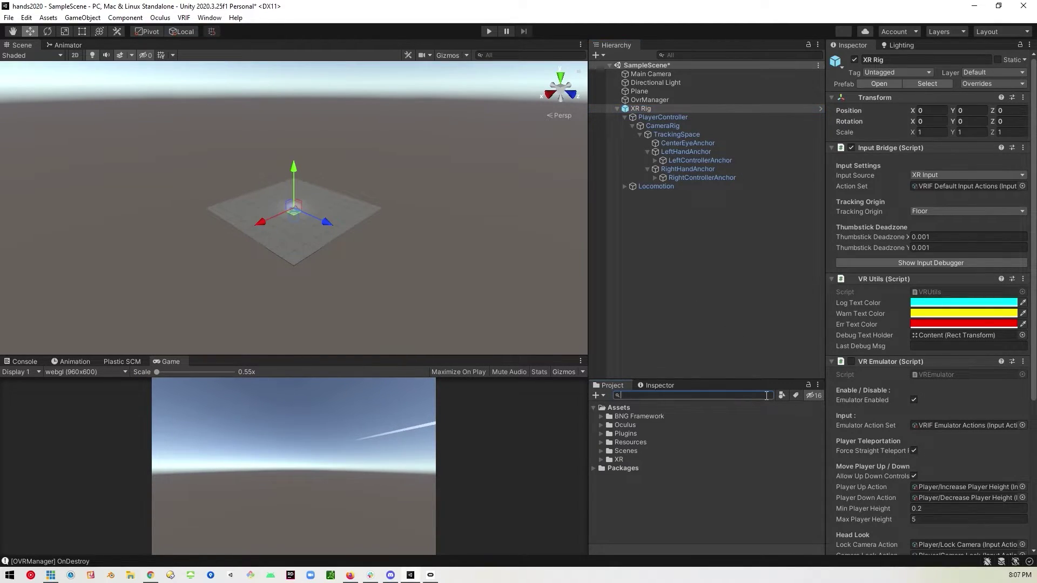
Find OVRHandPrefab in a prefab-filtered Project search and place an instance under LeftHandAnchor
{"action": "left_click", "coordinate": [781, 396]}
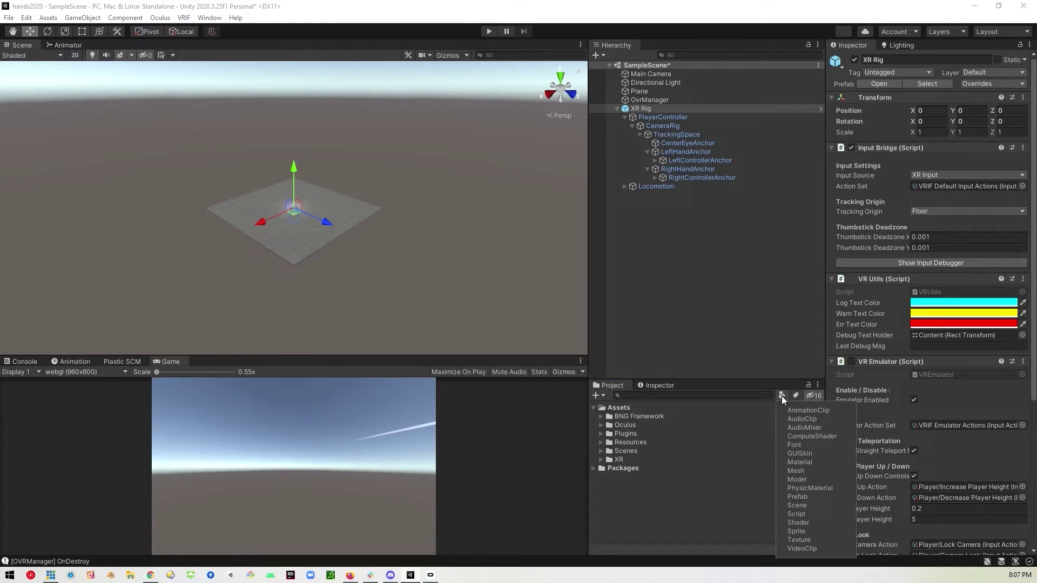
{"action": "left_click", "coordinate": [797, 496]}
{"action": "left_click", "coordinate": [722, 395]}
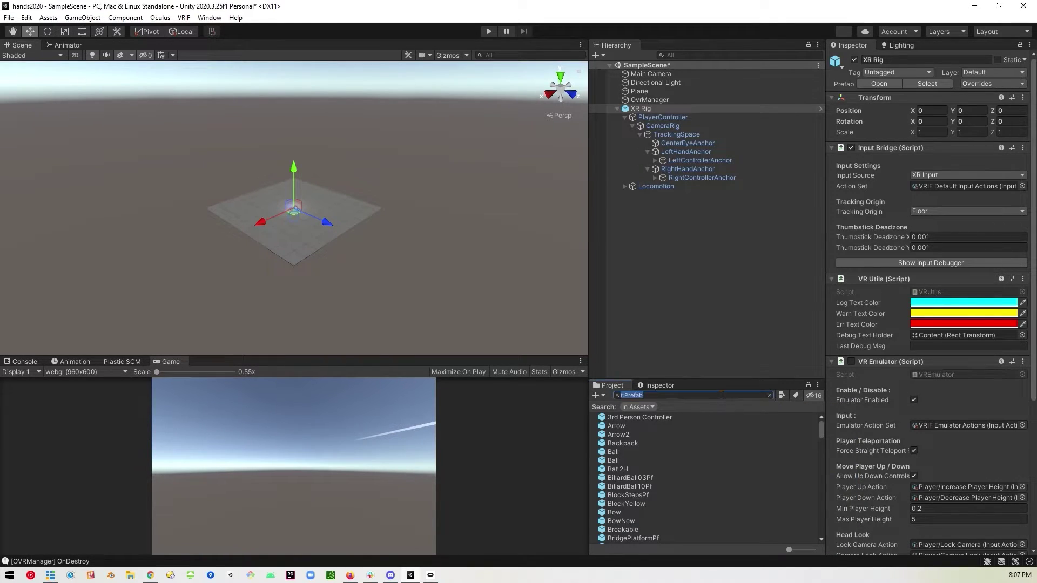
{"action": "left_click", "coordinate": [721, 395]}
{"action": "type", "text": "hands"}
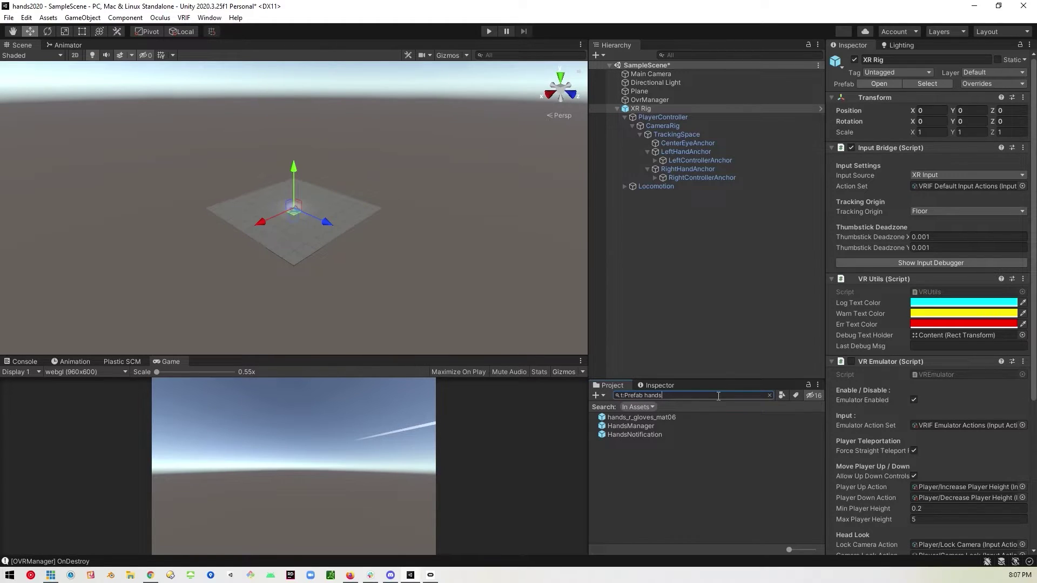
{"action": "key", "text": "BackSpace"}
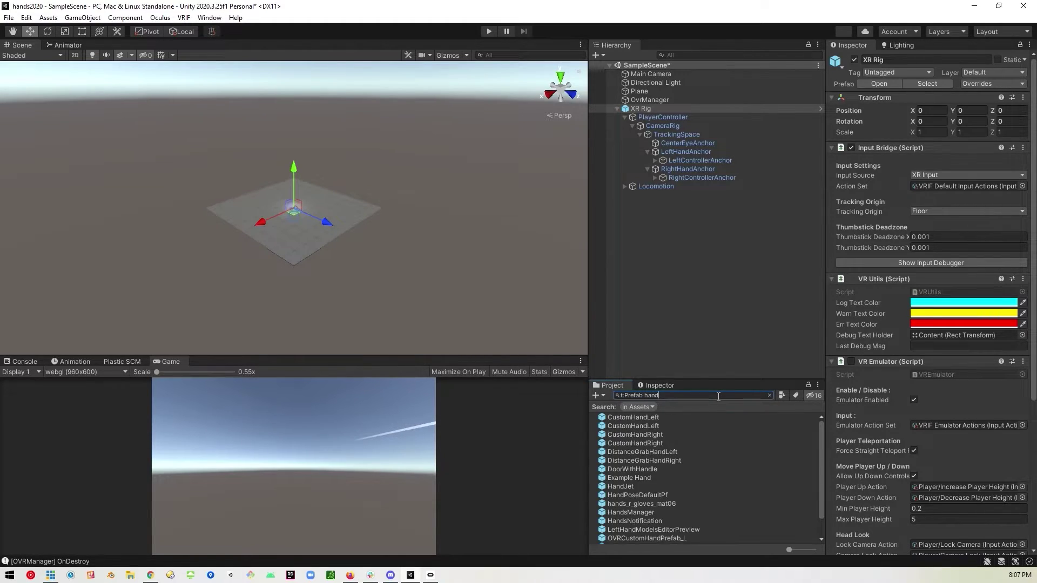
{"action": "type", "text": "pre"}
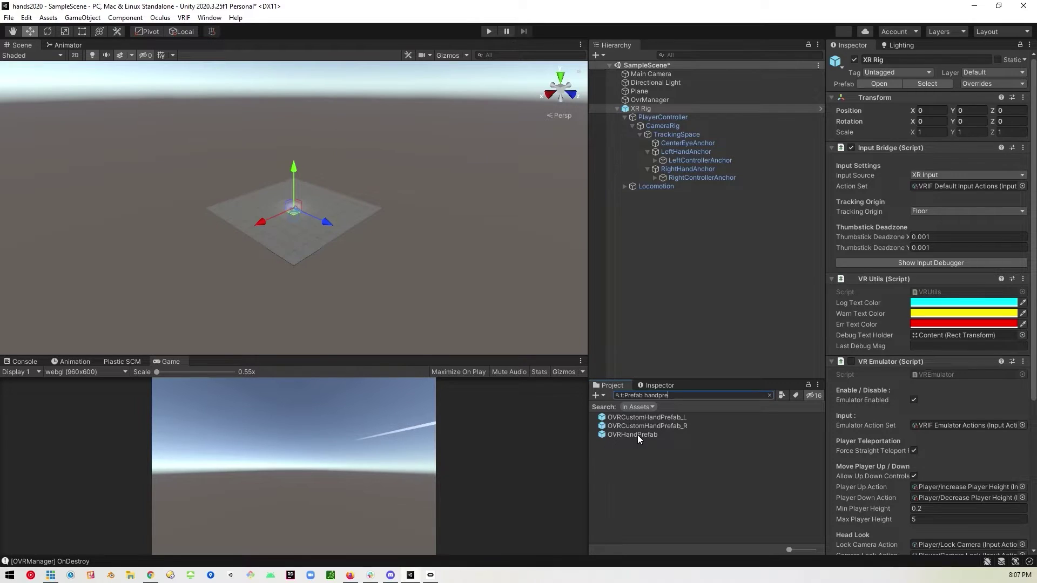
{"action": "left_click_drag", "start_coordinate": [637, 435], "coordinate": [681, 234]}
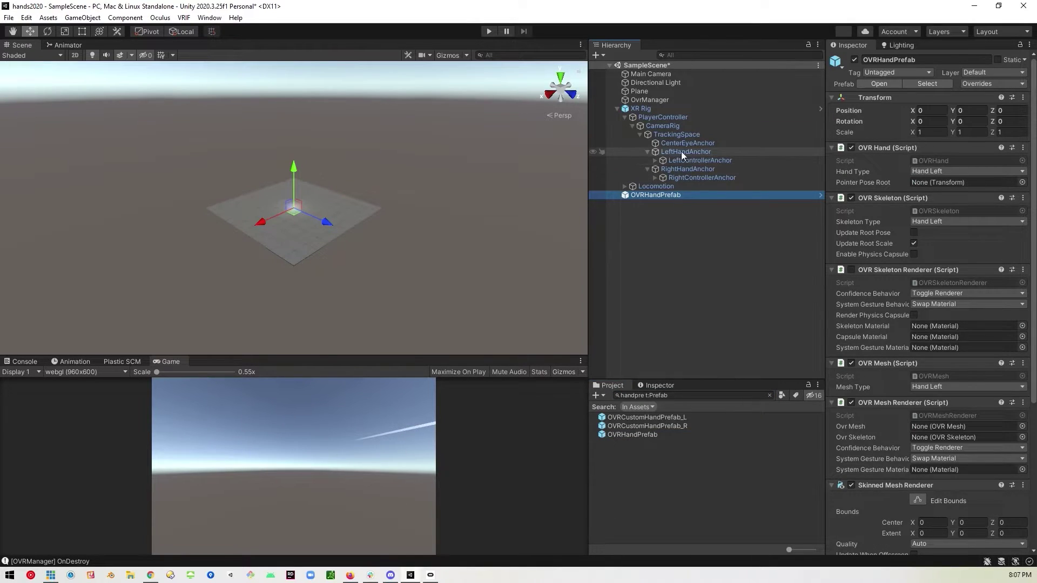
{"action": "left_click_drag", "start_coordinate": [667, 195], "coordinate": [696, 155]}
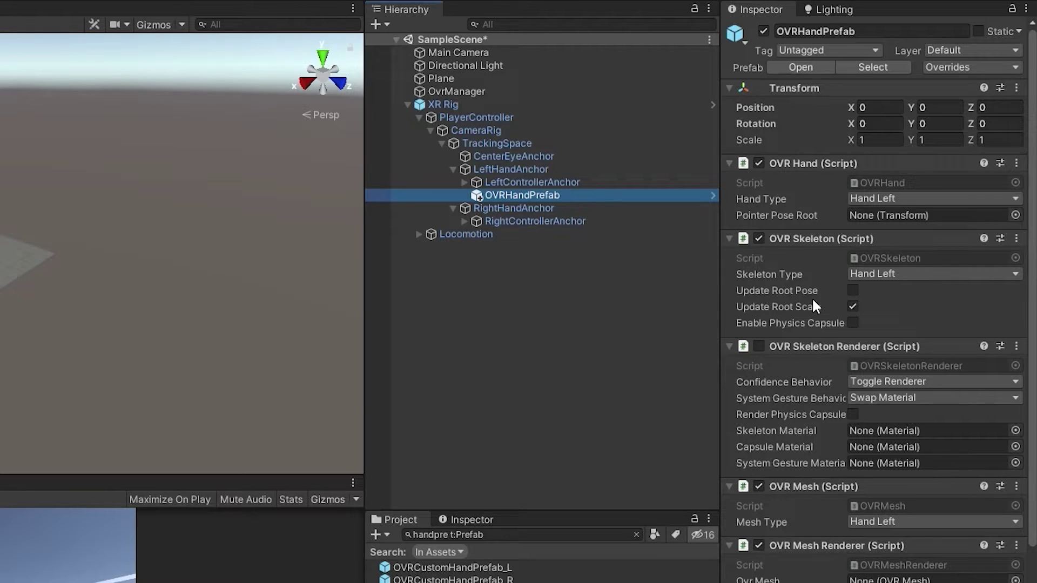
On the left hand's OVR Skeleton, turn on Update Root Pose and Enable Physics Capsule, and turn off Update Root Scale
{"action": "left_click", "coordinate": [533, 169]}
{"action": "left_click", "coordinate": [531, 193]}
{"action": "left_click", "coordinate": [852, 291]}
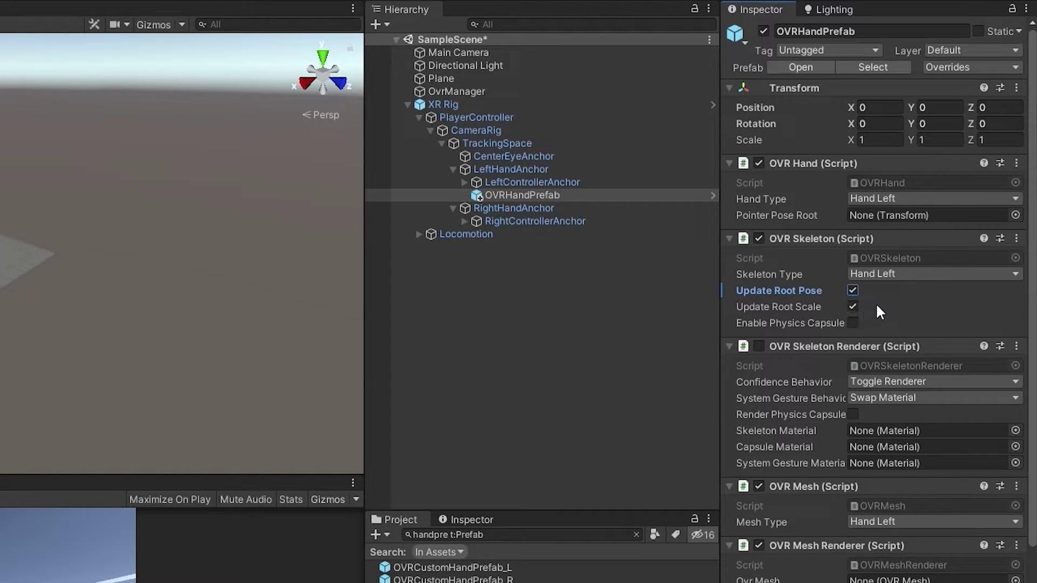
{"action": "left_click", "coordinate": [853, 305]}
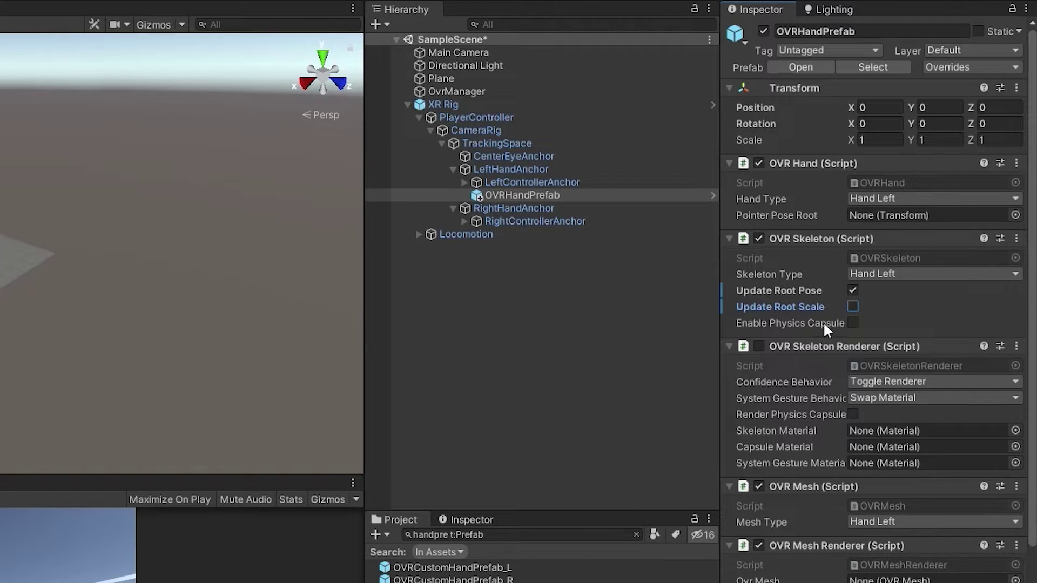
{"action": "left_click", "coordinate": [853, 323]}
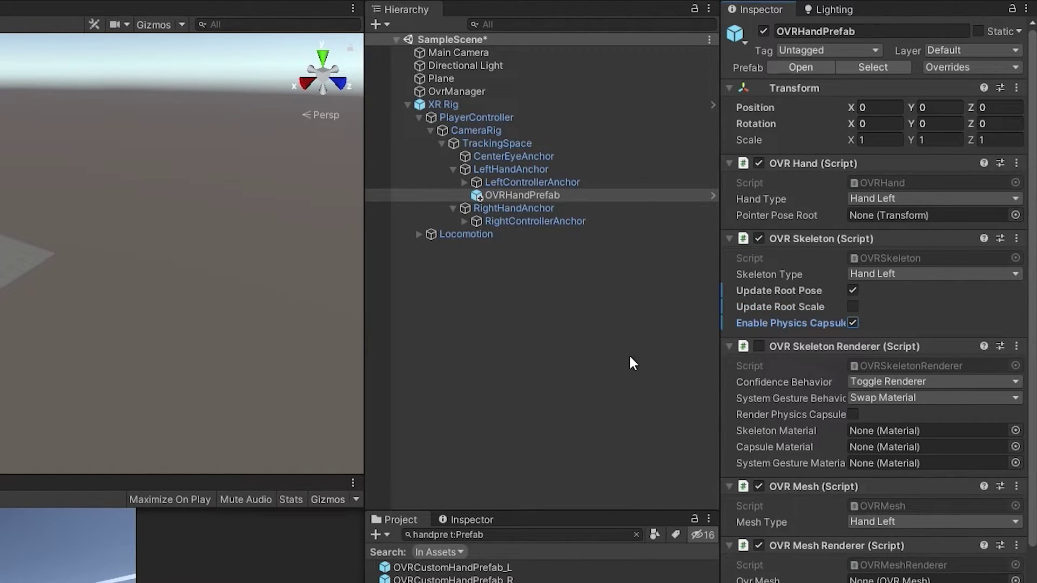
{"action": "left_click", "coordinate": [556, 196]}
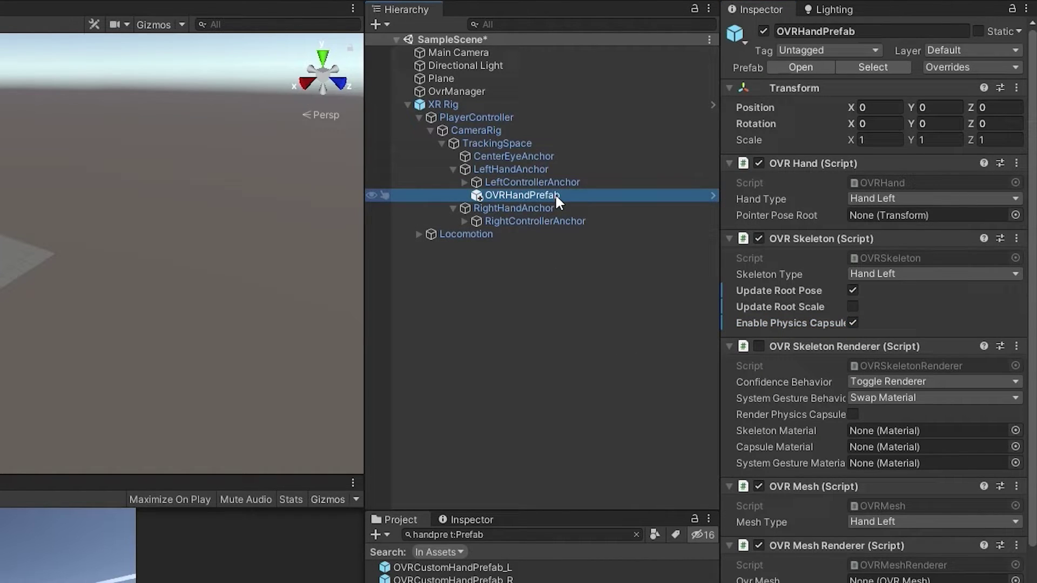
Duplicate the left OVRHandPrefab and move the copy under RightHandAnchor
{"action": "key", "text": "ctrl+d"}
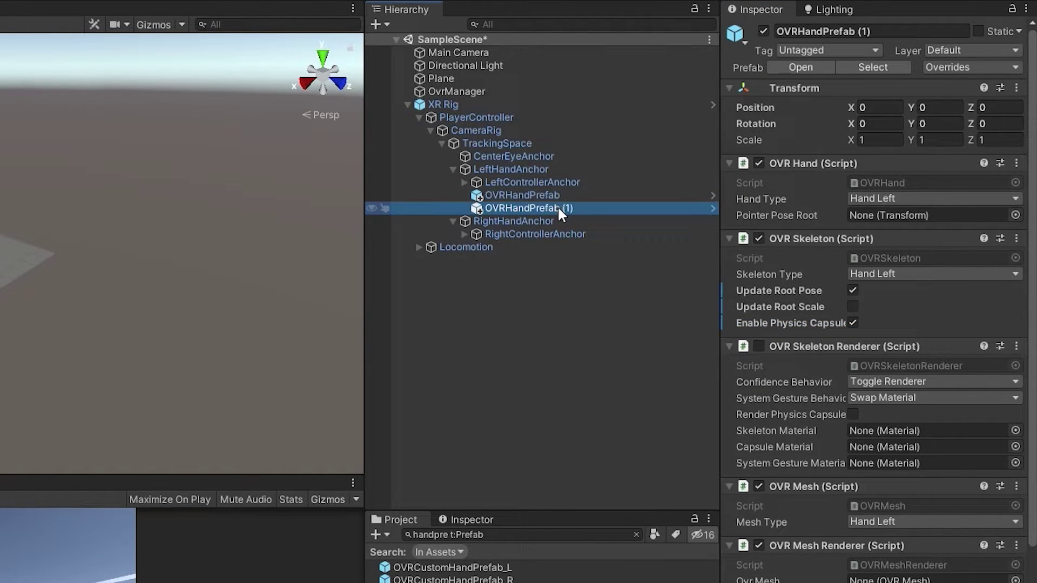
{"action": "left_click_drag", "start_coordinate": [549, 203], "coordinate": [537, 229]}
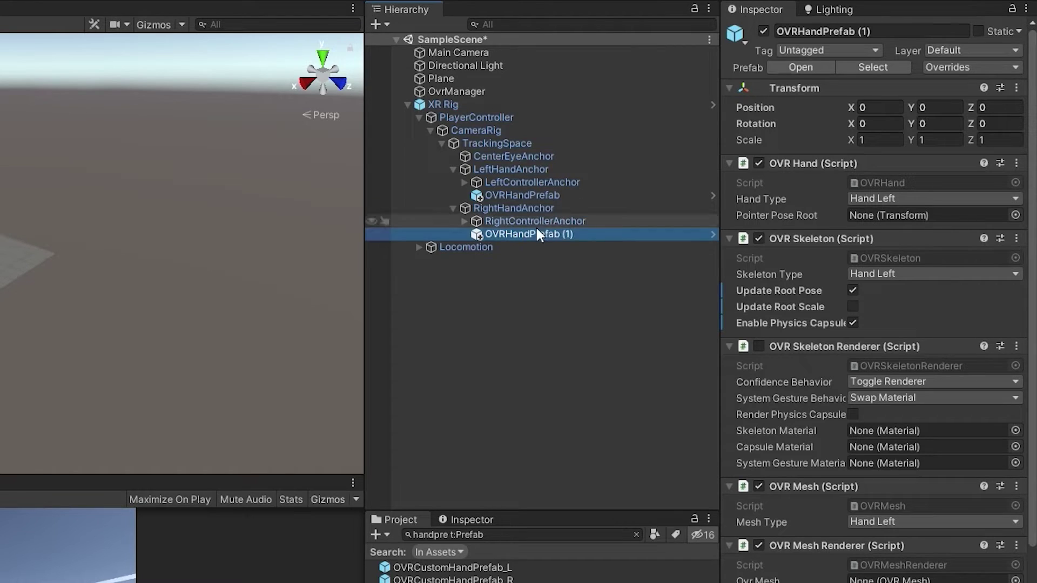
{"action": "left_click", "coordinate": [543, 233]}
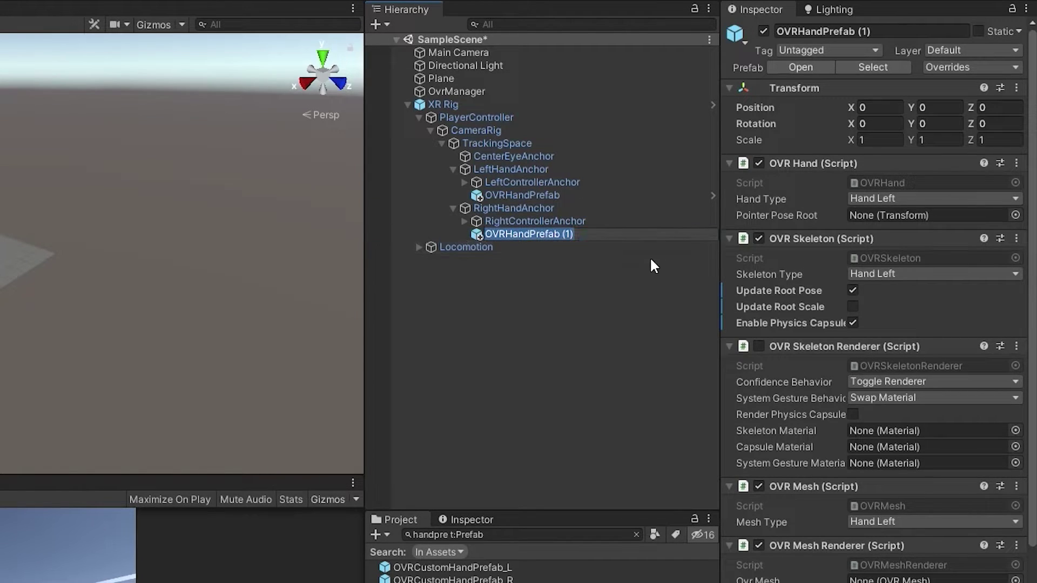
{"action": "left_click", "coordinate": [580, 318]}
{"action": "left_click", "coordinate": [595, 235]}
Set the copy's Hand Type, Skeleton Type and Mesh Type to Hand Right, then play-test the scene
{"action": "left_click", "coordinate": [912, 199]}
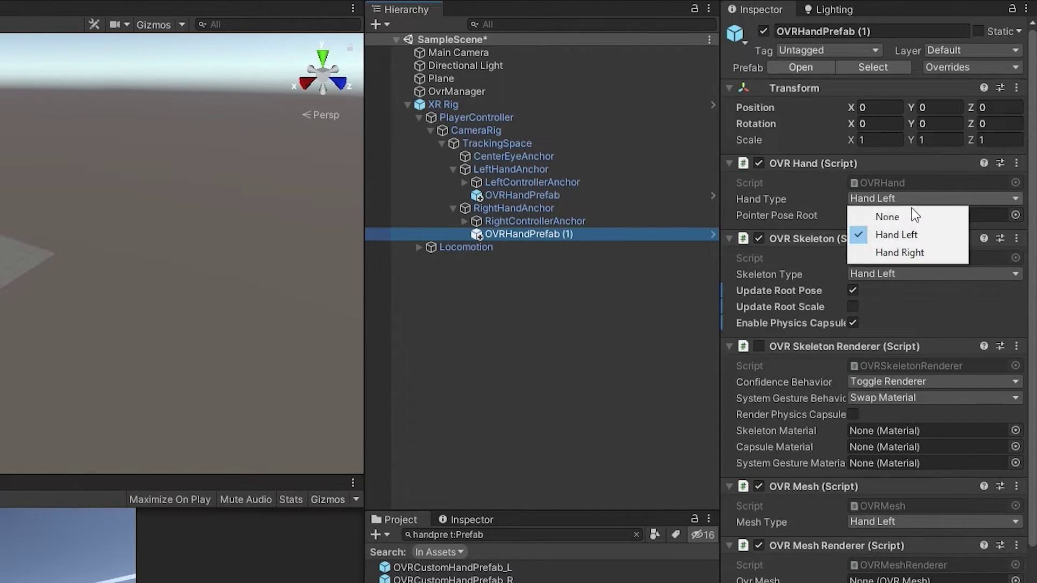
{"action": "left_click", "coordinate": [899, 252]}
{"action": "left_click", "coordinate": [891, 274]}
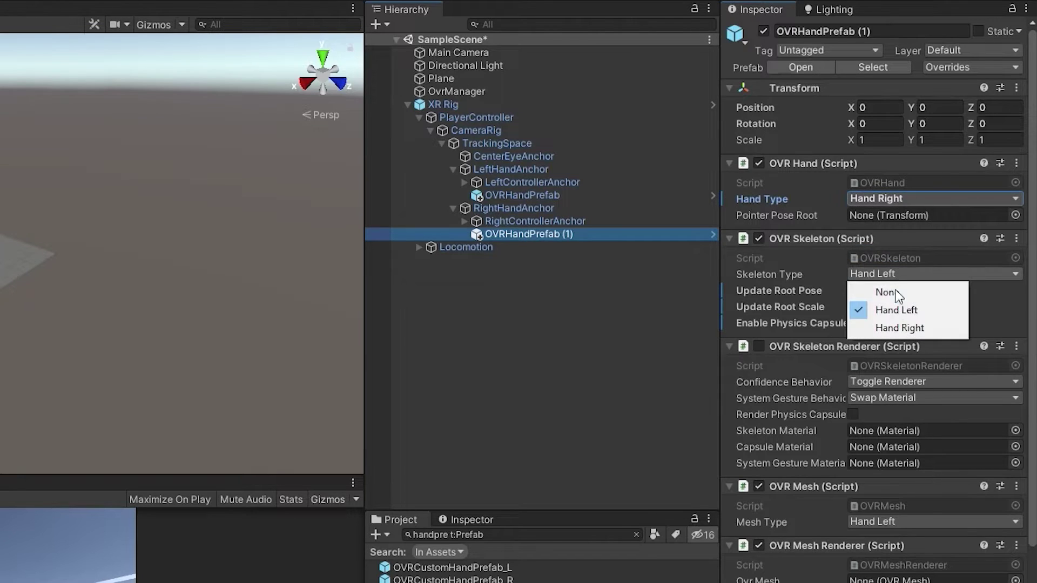
{"action": "left_click", "coordinate": [905, 328]}
{"action": "left_click", "coordinate": [891, 517]}
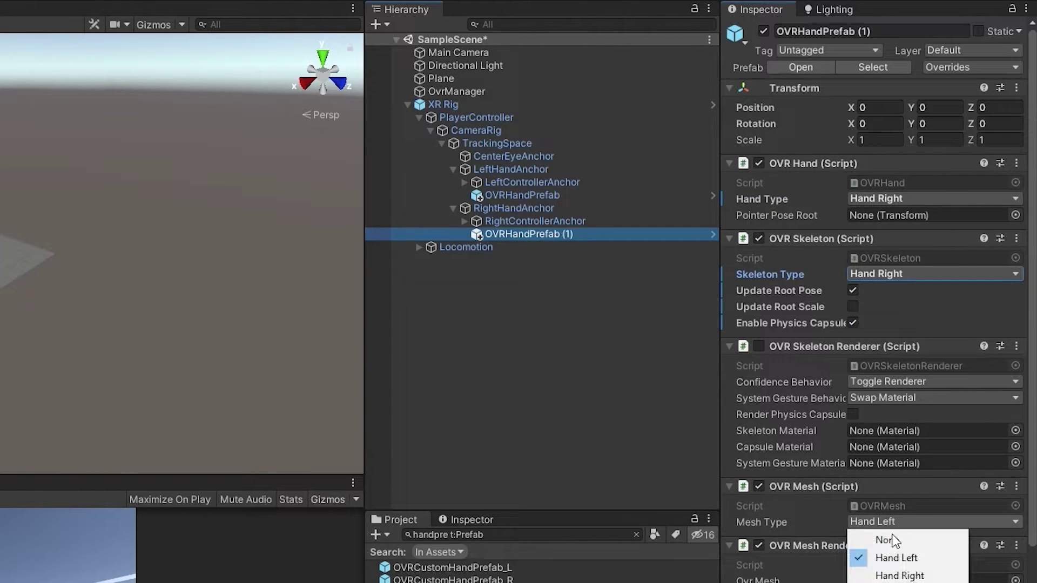
{"action": "left_click", "coordinate": [898, 575]}
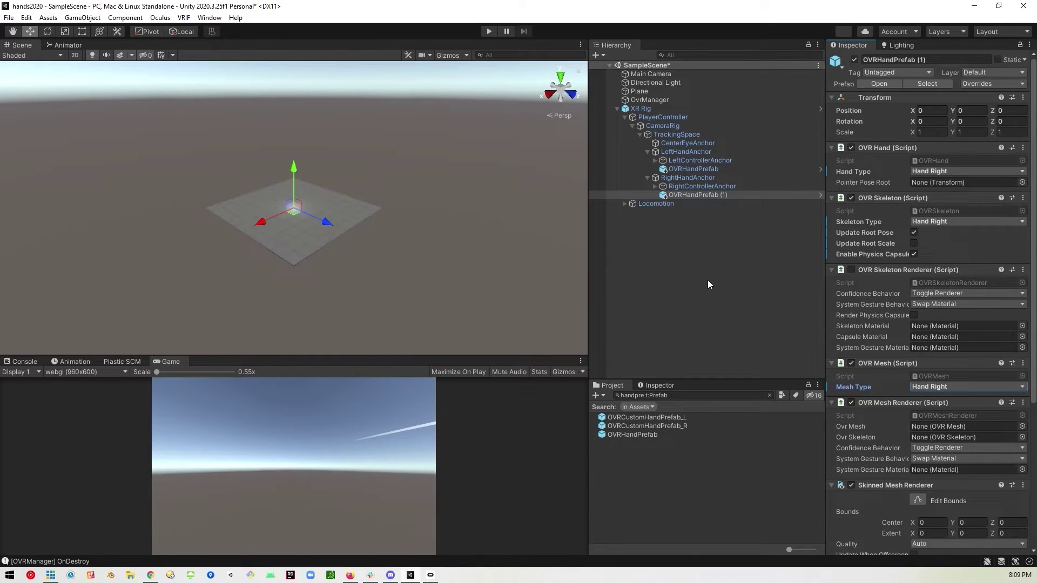
{"action": "left_click", "coordinate": [488, 32]}
Create a top-level Cube from the Hierarchy's 3D Object menu and frame it in the Scene view
{"action": "left_click", "coordinate": [647, 233]}
{"action": "right_click", "coordinate": [648, 234]}
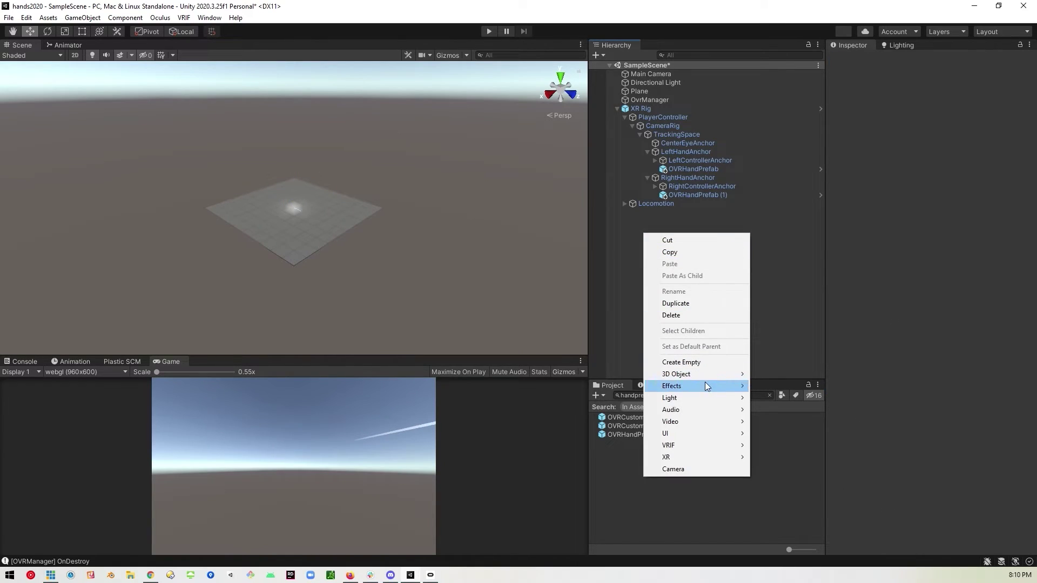
{"action": "mouse_move", "coordinate": [705, 373]}
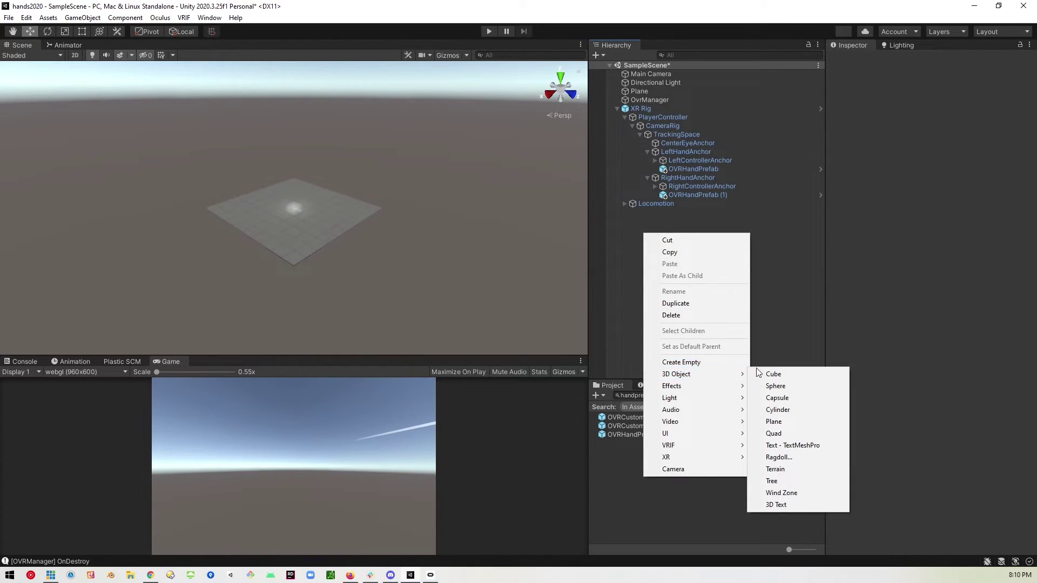
{"action": "left_click", "coordinate": [763, 374]}
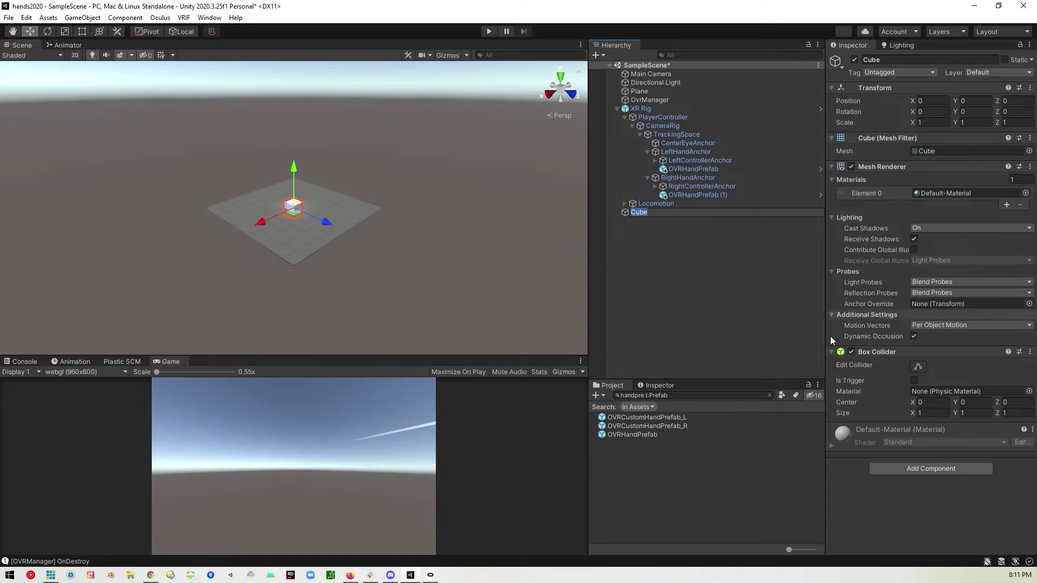
{"action": "left_click", "coordinate": [649, 241]}
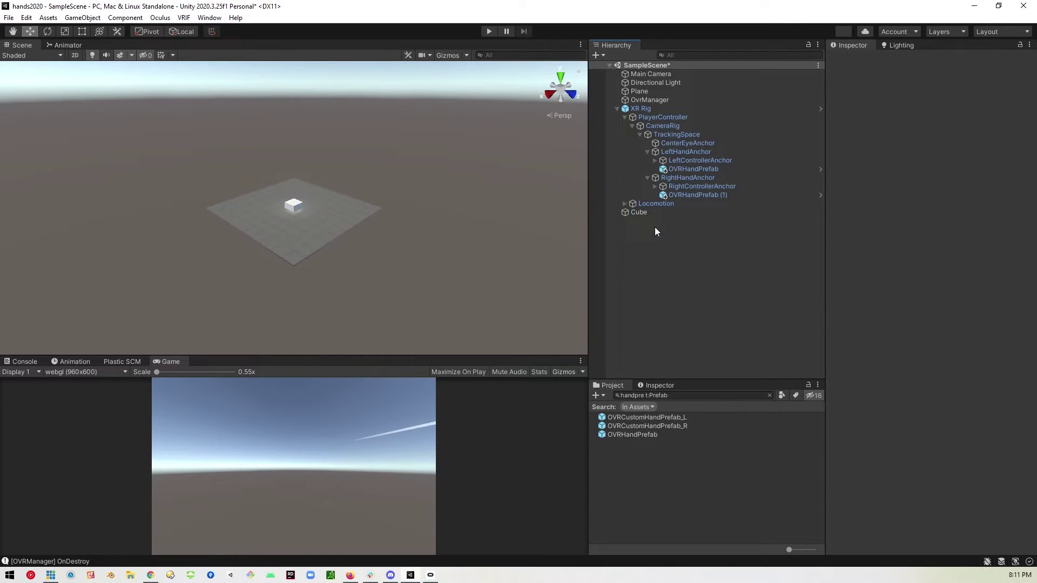
{"action": "left_click", "coordinate": [656, 215]}
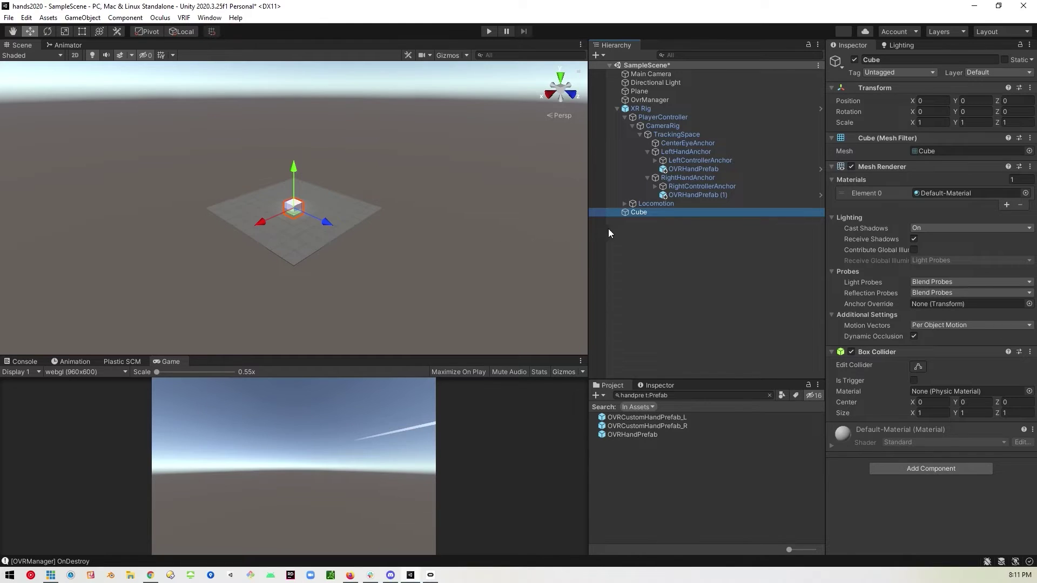
{"action": "double_click", "coordinate": [639, 212]}
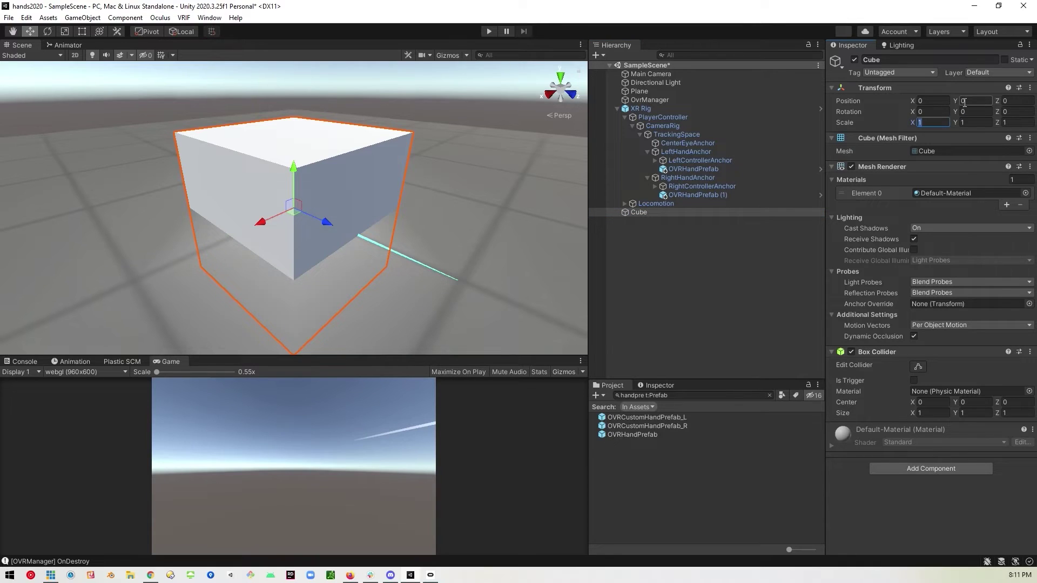
Move the cube to Y 0.5, Z 2.14 and stack a duplicate Cube (1) on top at about Y 1.655
{"action": "type", "text": ".5"}
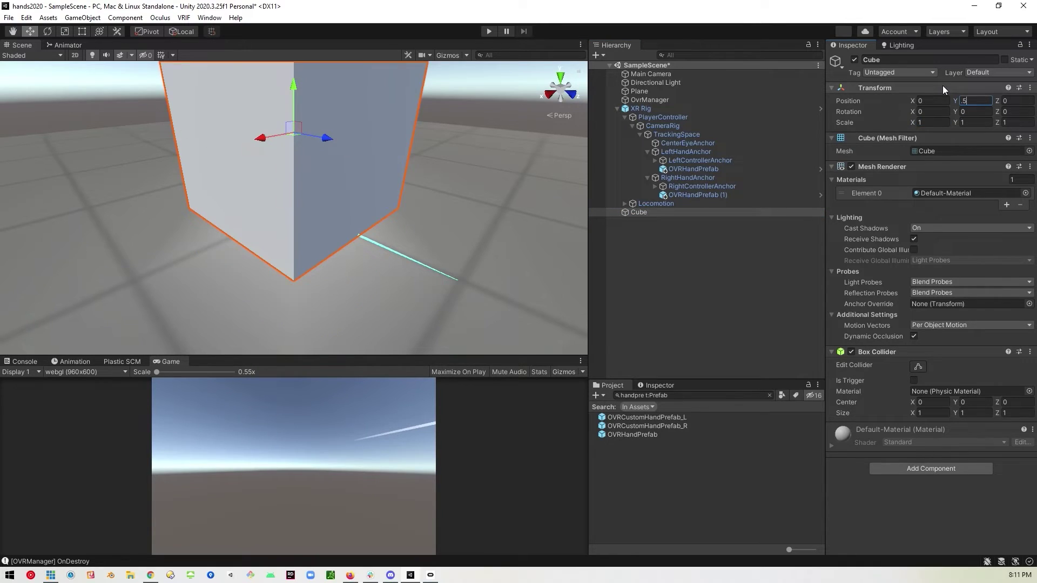
{"action": "right_click_drag", "start_coordinate": [510, 177], "coordinate": [571, 160]}
{"action": "left_click_drag", "start_coordinate": [335, 204], "coordinate": [446, 205]}
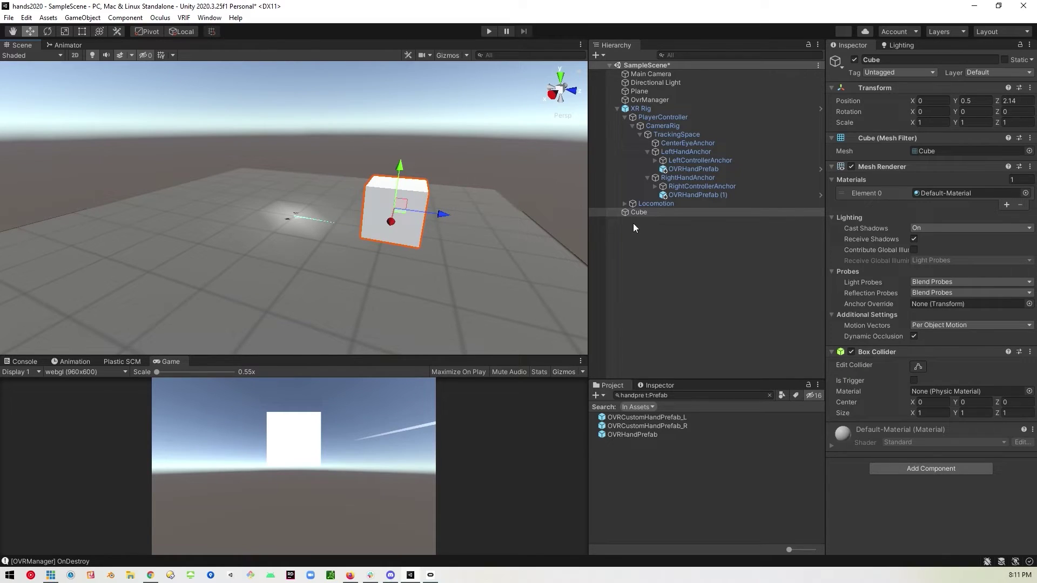
{"action": "key", "text": "ctrl+d"}
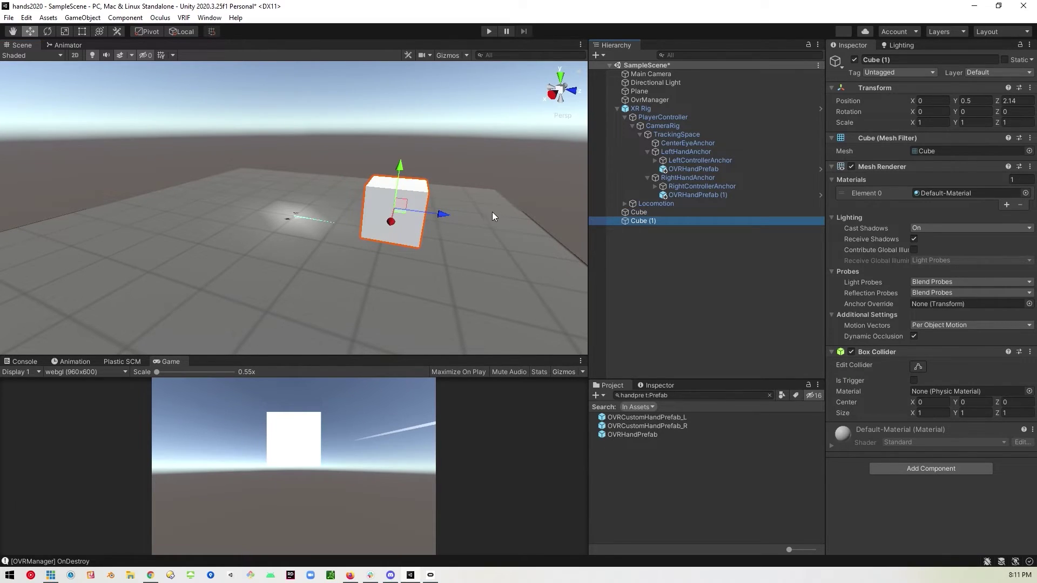
{"action": "left_click_drag", "start_coordinate": [401, 164], "coordinate": [404, 98]}
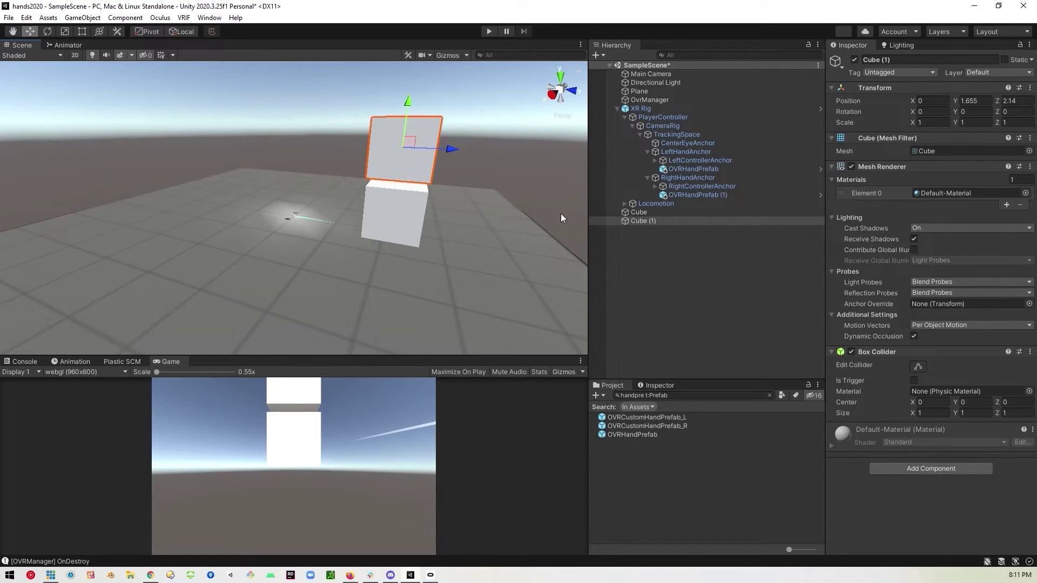
Add a Rigidbody component to Cube (1) and then to Cube
{"action": "left_click", "coordinate": [737, 221]}
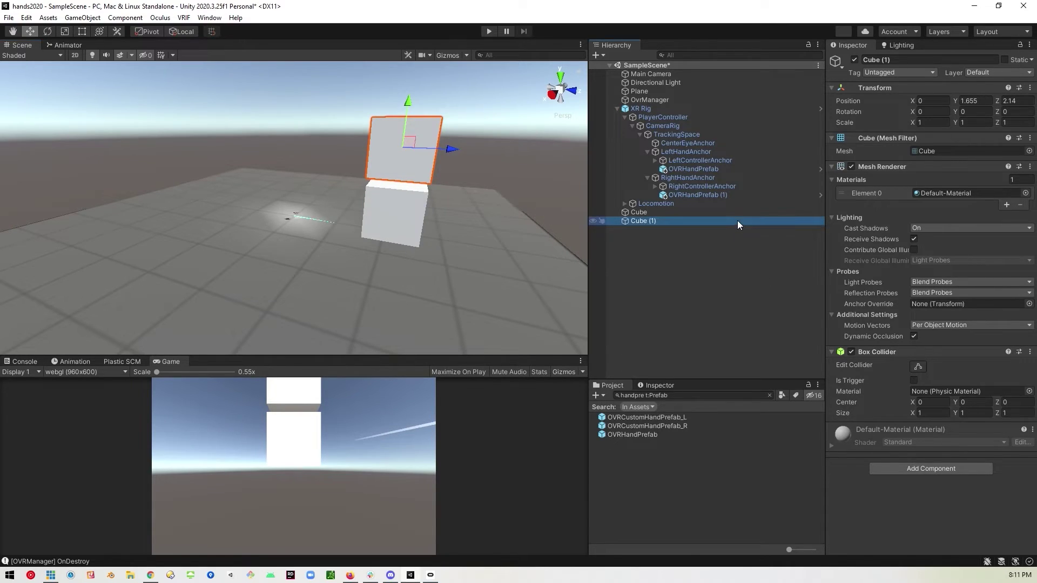
{"action": "left_click", "coordinate": [931, 468]}
{"action": "type", "text": "rigid"}
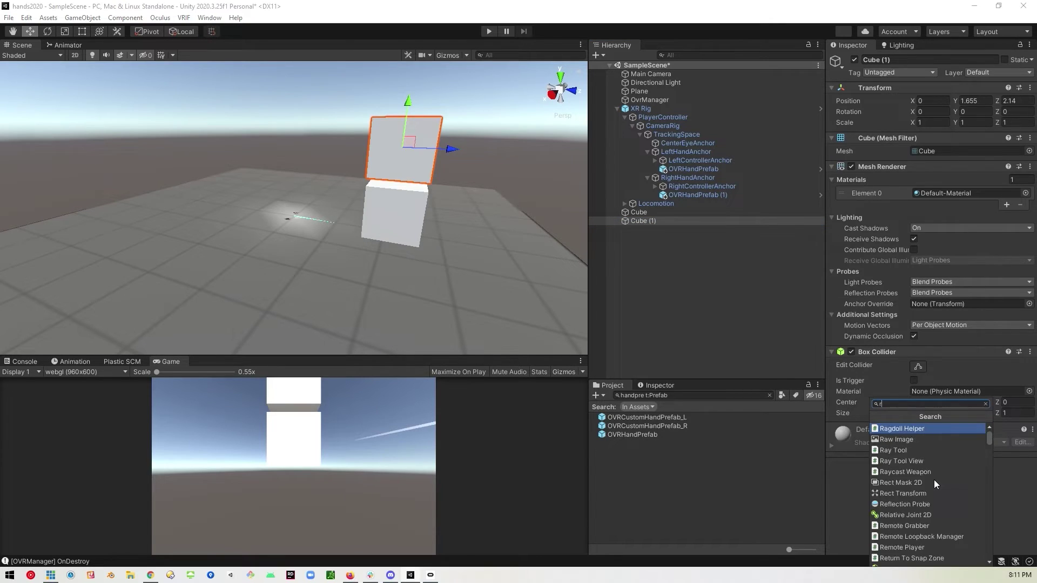
{"action": "key", "text": "Return"}
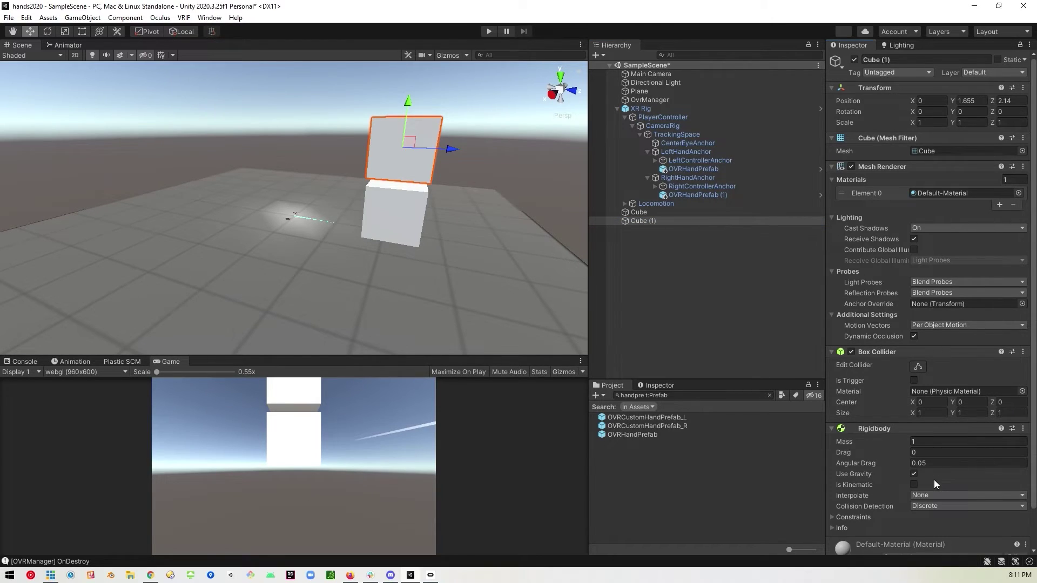
{"action": "left_click", "coordinate": [695, 204]}
{"action": "left_click", "coordinate": [695, 213]}
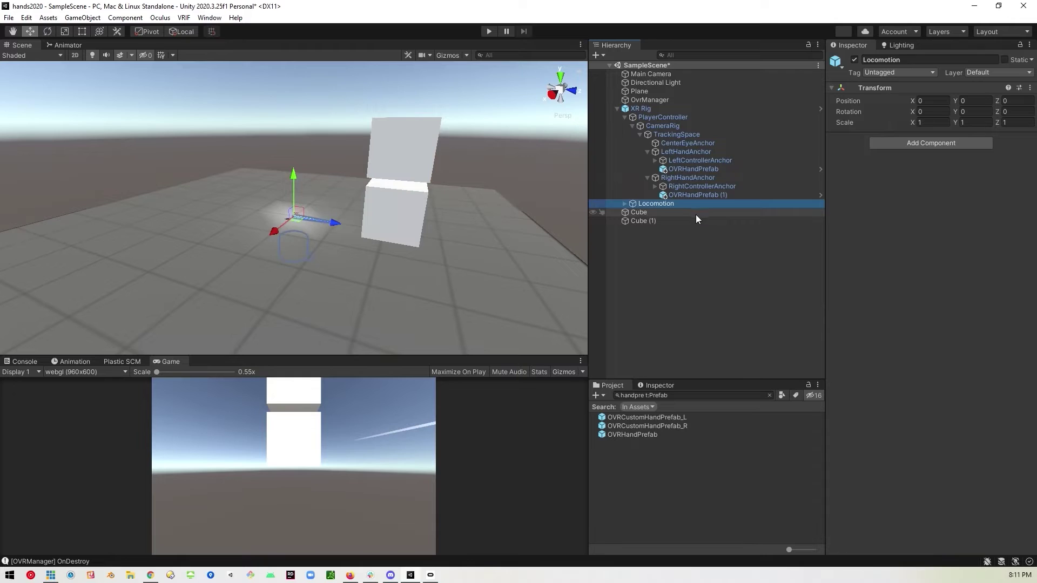
{"action": "left_click", "coordinate": [961, 468]}
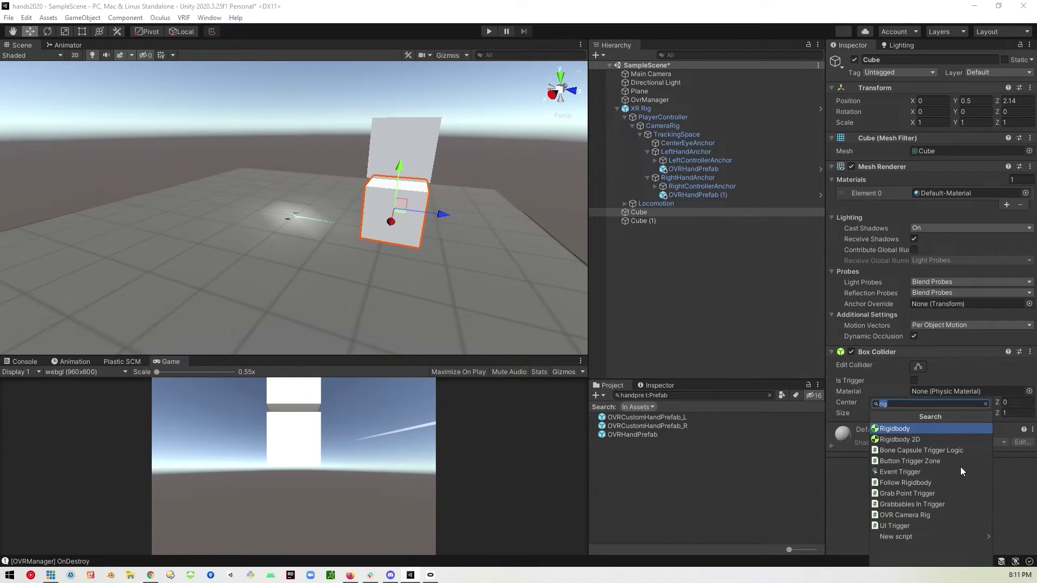
{"action": "key", "text": "Return"}
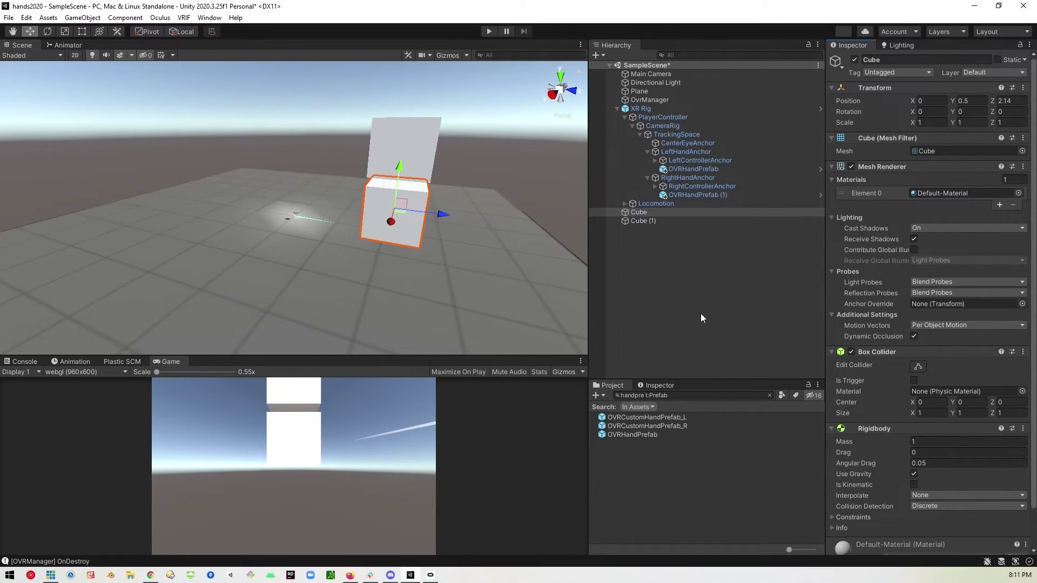